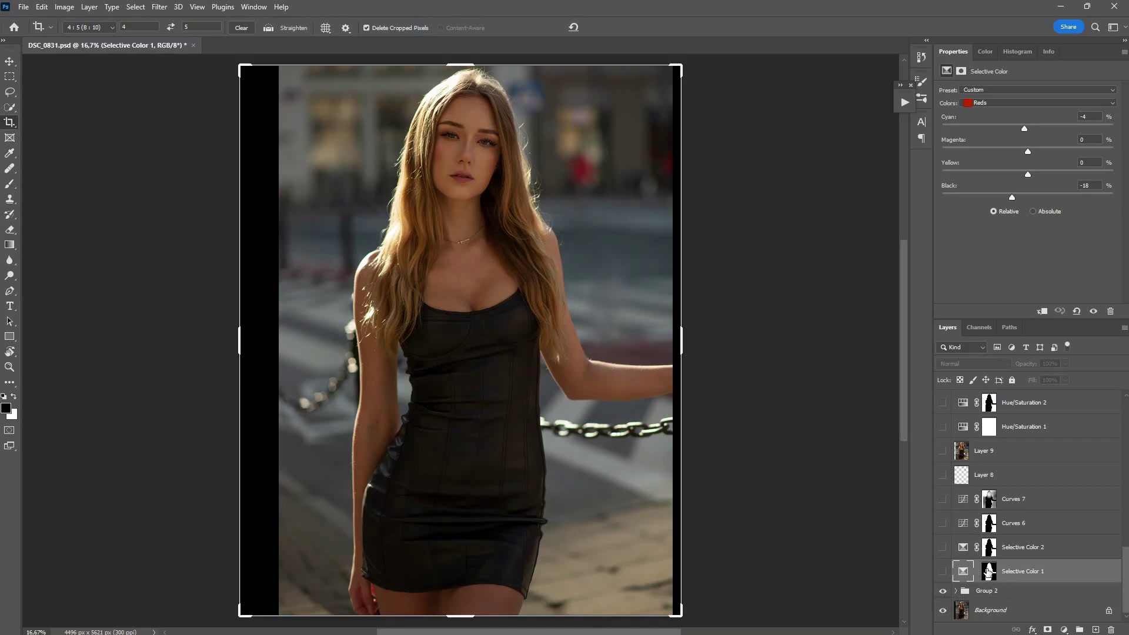
Turn Selective Color 1 back on and adjust the black amount in its Reds
{"action": "left_click", "coordinate": [989, 570]}
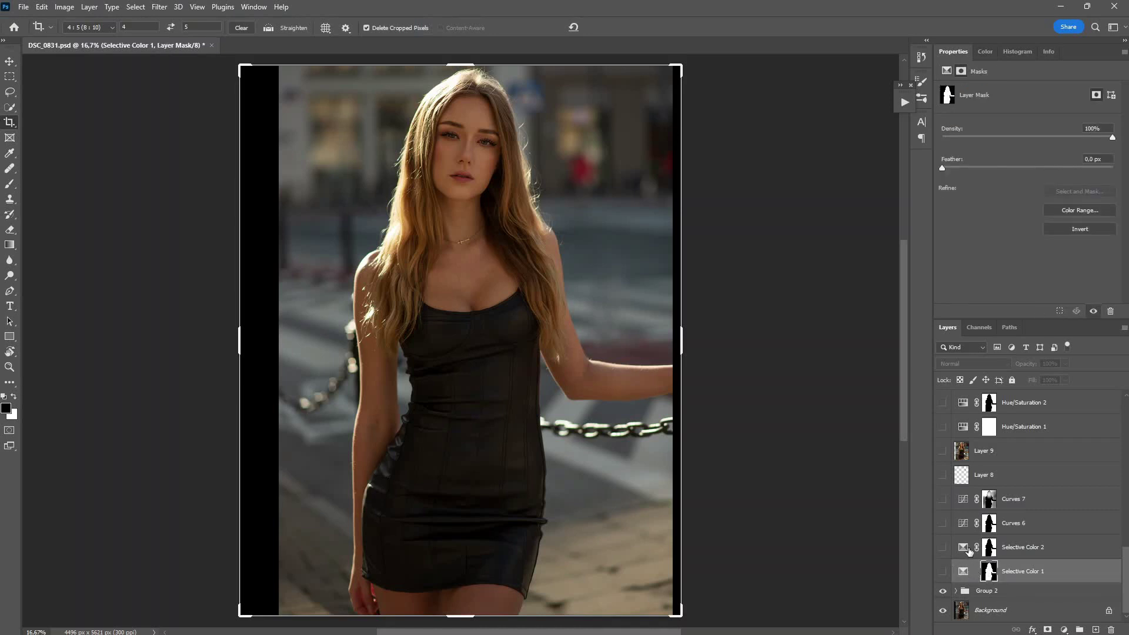
{"action": "left_click", "coordinate": [943, 572]}
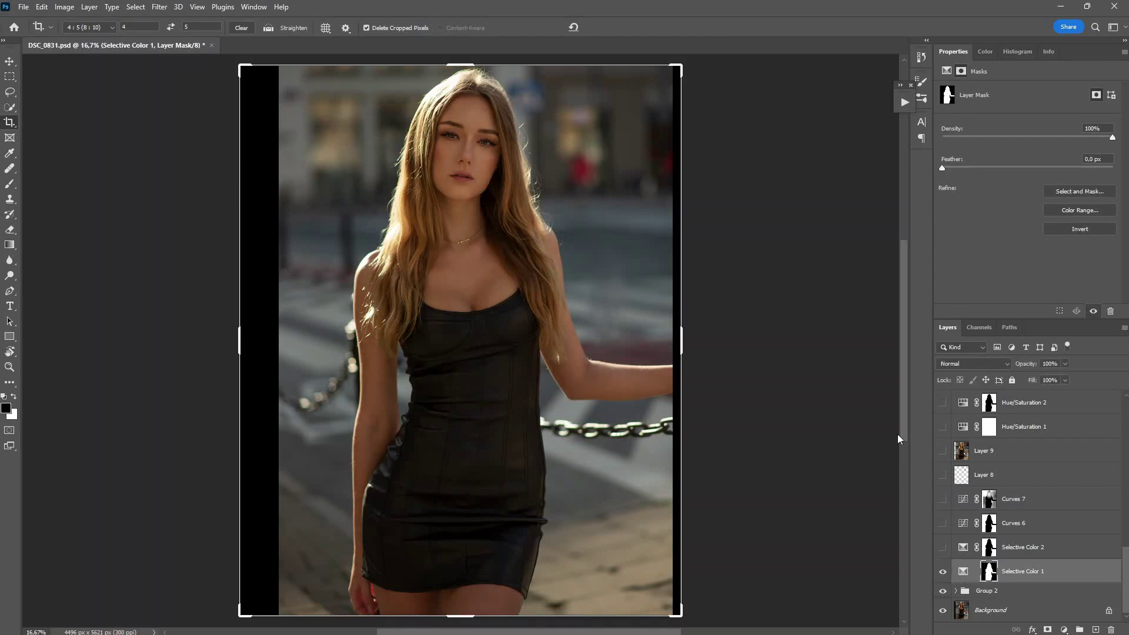
{"action": "left_click", "coordinate": [963, 571]}
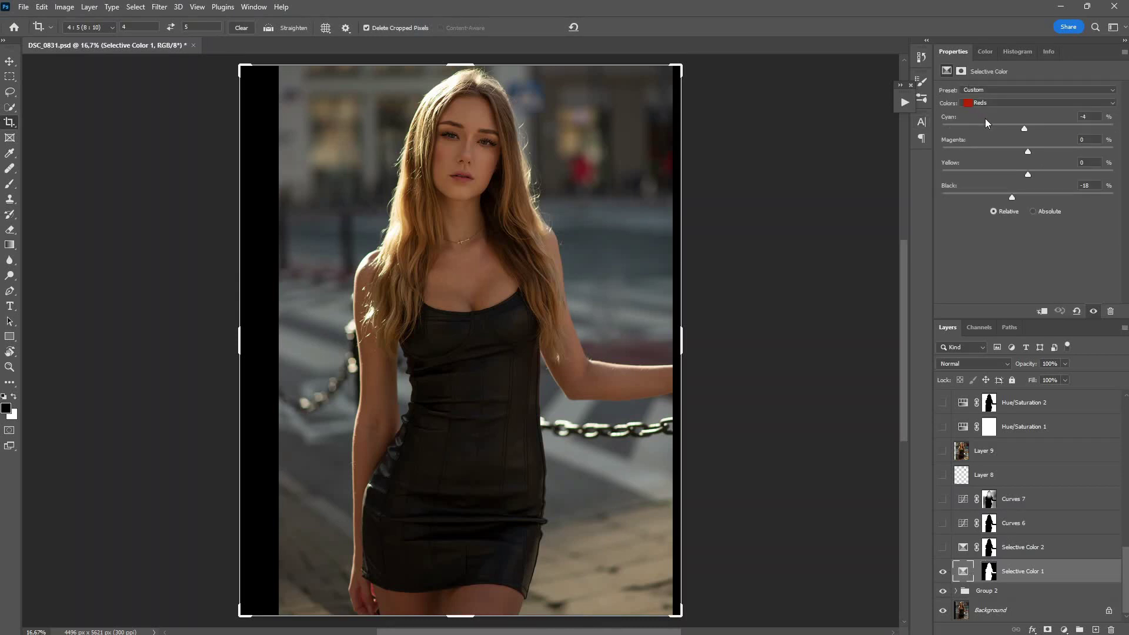
{"action": "left_click", "coordinate": [1003, 104]}
{"action": "left_click", "coordinate": [1001, 114]}
{"action": "left_click_drag", "start_coordinate": [1063, 193], "coordinate": [1020, 207]}
Switch Selective Color 1 to Yellows and set their Black to +9
{"action": "left_click", "coordinate": [1020, 104]}
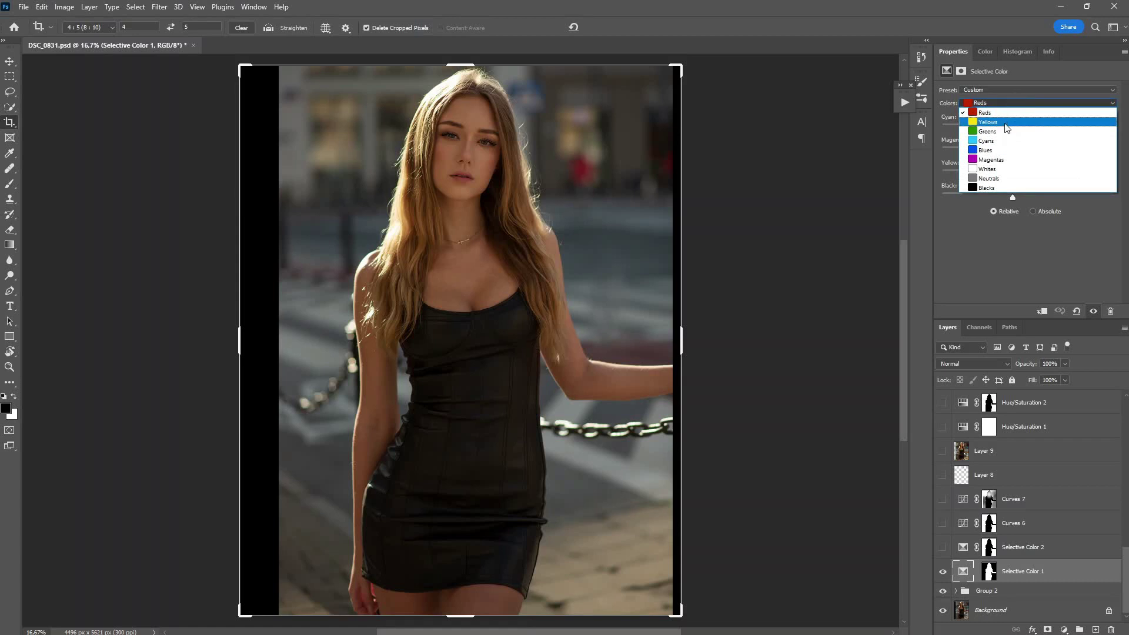
{"action": "left_click", "coordinate": [1027, 121]}
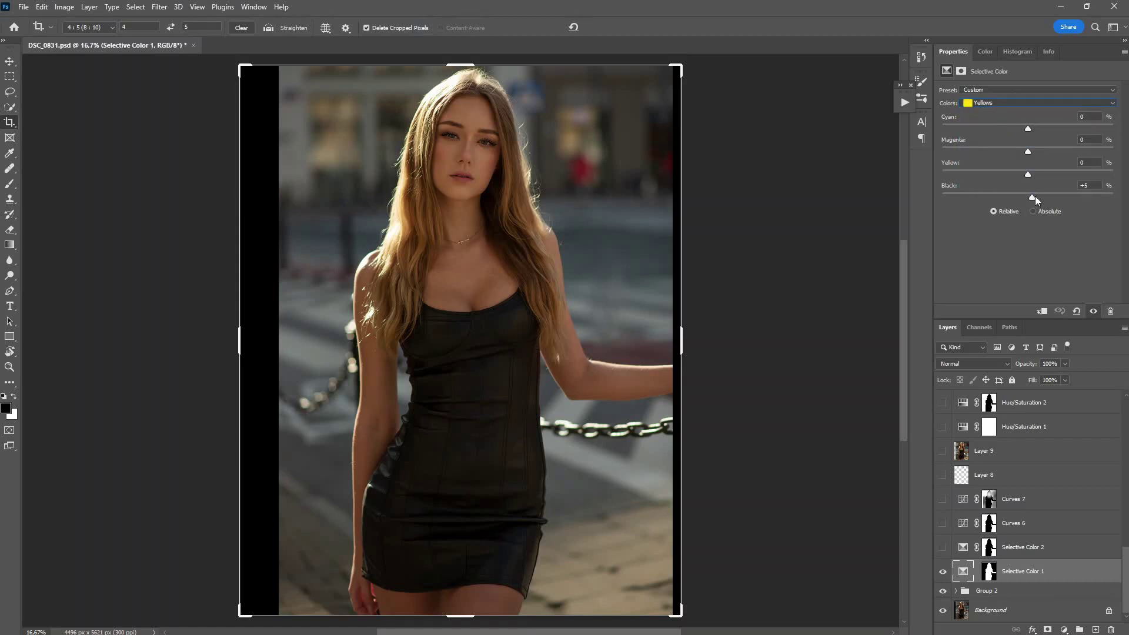
{"action": "left_click_drag", "start_coordinate": [1058, 197], "coordinate": [970, 206]}
{"action": "mouse_move", "coordinate": [1015, 210]}
{"action": "left_mouse_down"}
{"action": "mouse_move", "coordinate": [1046, 213]}
{"action": "mouse_move", "coordinate": [1030, 209]}
{"action": "left_mouse_up"}
{"action": "left_click_drag", "start_coordinate": [1038, 211], "coordinate": [1035, 203]}
Turn on Selective Color 2, comparing the image with and without it
{"action": "left_click", "coordinate": [990, 568]}
{"action": "left_click", "coordinate": [962, 549]}
{"action": "left_click", "coordinate": [943, 547]}
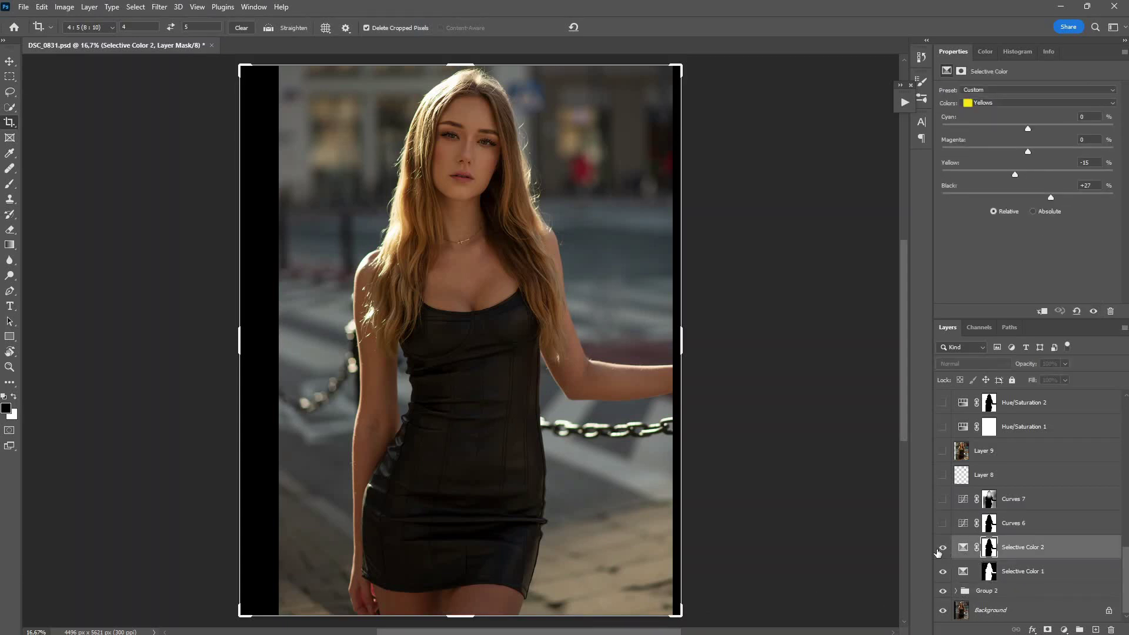
{"action": "left_click", "coordinate": [943, 548]}
{"action": "left_click", "coordinate": [943, 548]}
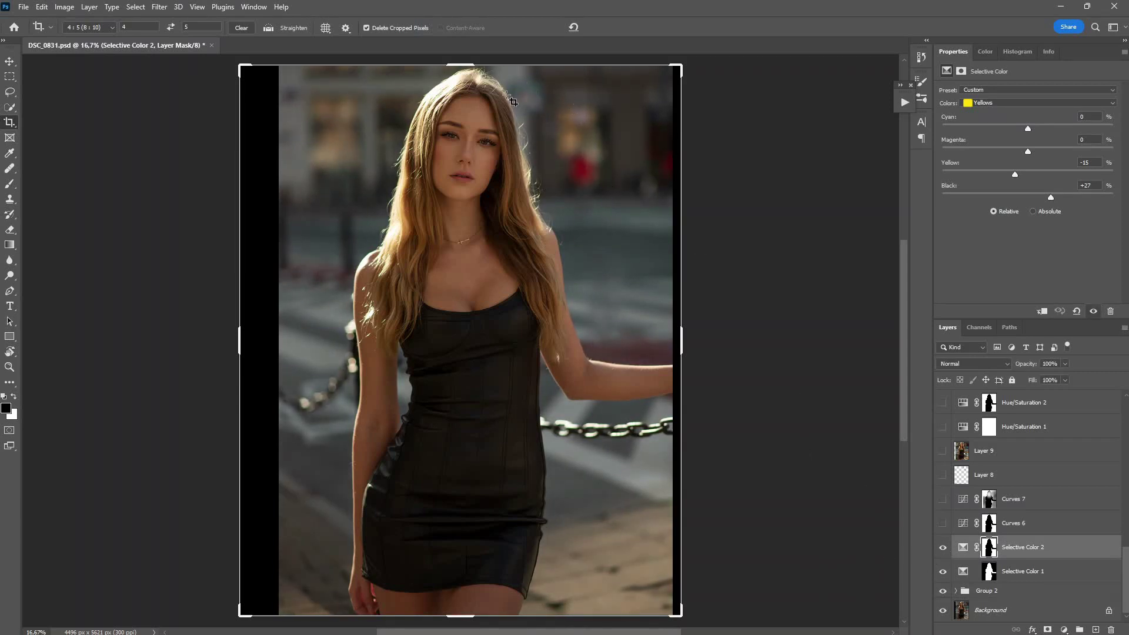
{"action": "left_click", "coordinate": [963, 547]}
{"action": "left_click", "coordinate": [943, 548]}
{"action": "left_click", "coordinate": [943, 548]}
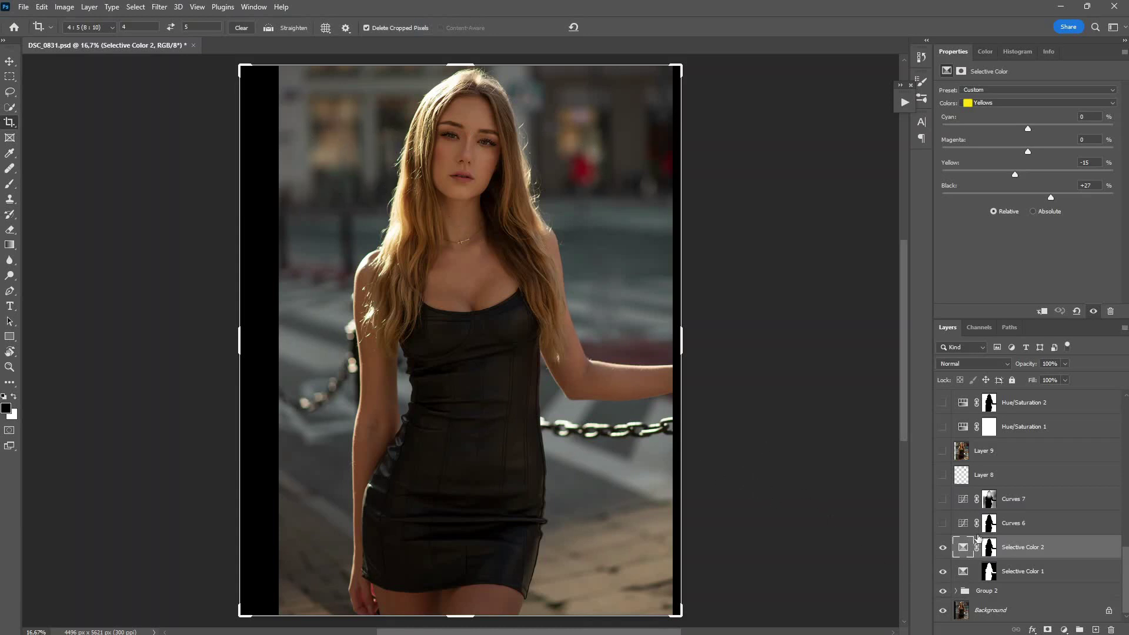
Show Curves 6, Curves 7 and Layer 8, previewing Layer 9 then hiding it
{"action": "left_click", "coordinate": [989, 523]}
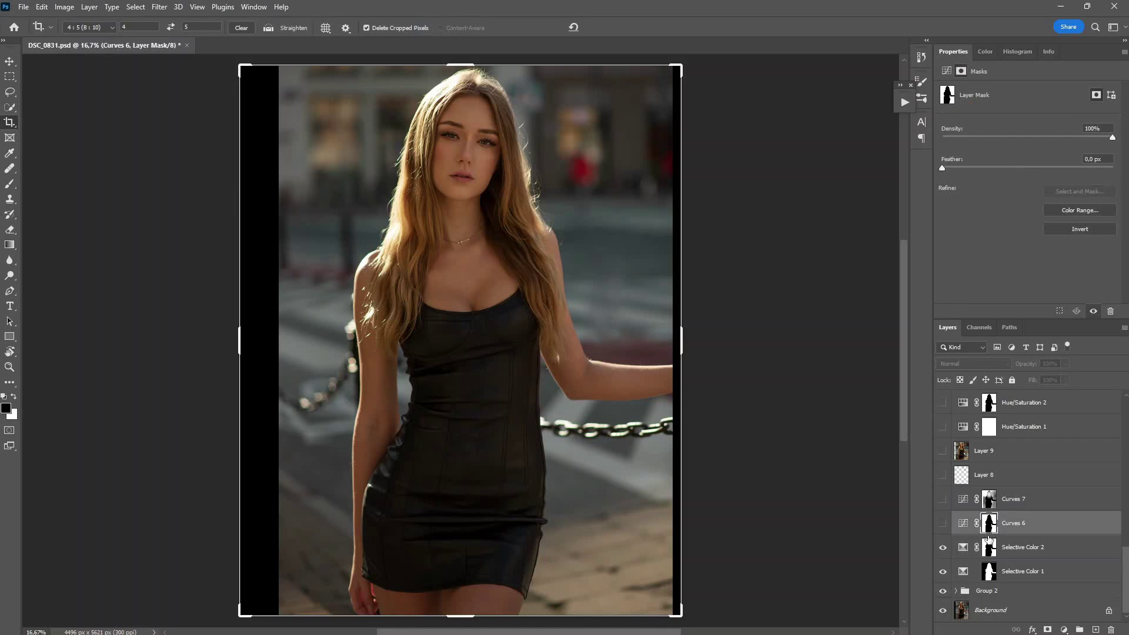
{"action": "left_click", "coordinate": [943, 523]}
{"action": "left_click", "coordinate": [943, 498]}
{"action": "left_click", "coordinate": [943, 474]}
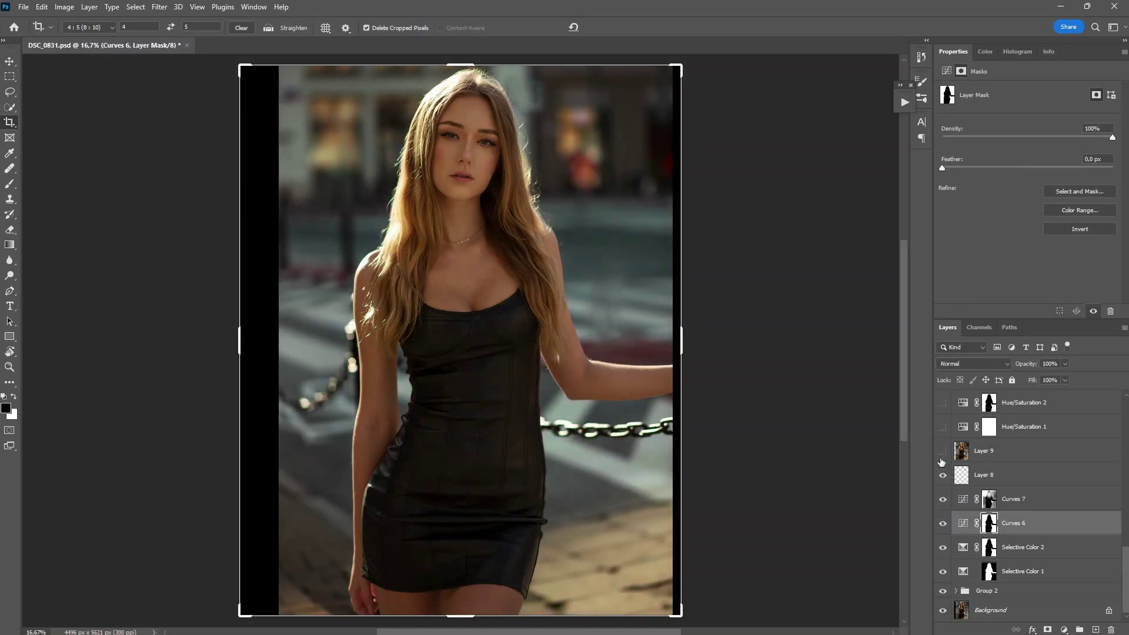
{"action": "left_click", "coordinate": [943, 450]}
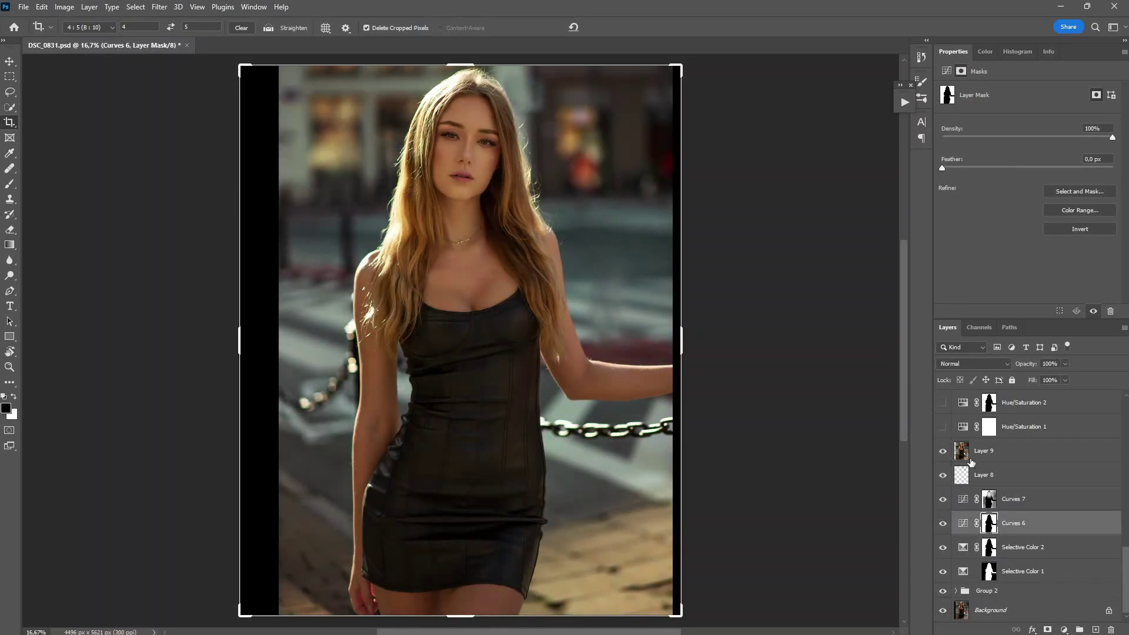
{"action": "left_click", "coordinate": [942, 450]}
Compare Layer 9 on and off, leave it hidden, and select Layer 8 for merging
{"action": "left_click", "coordinate": [963, 481]}
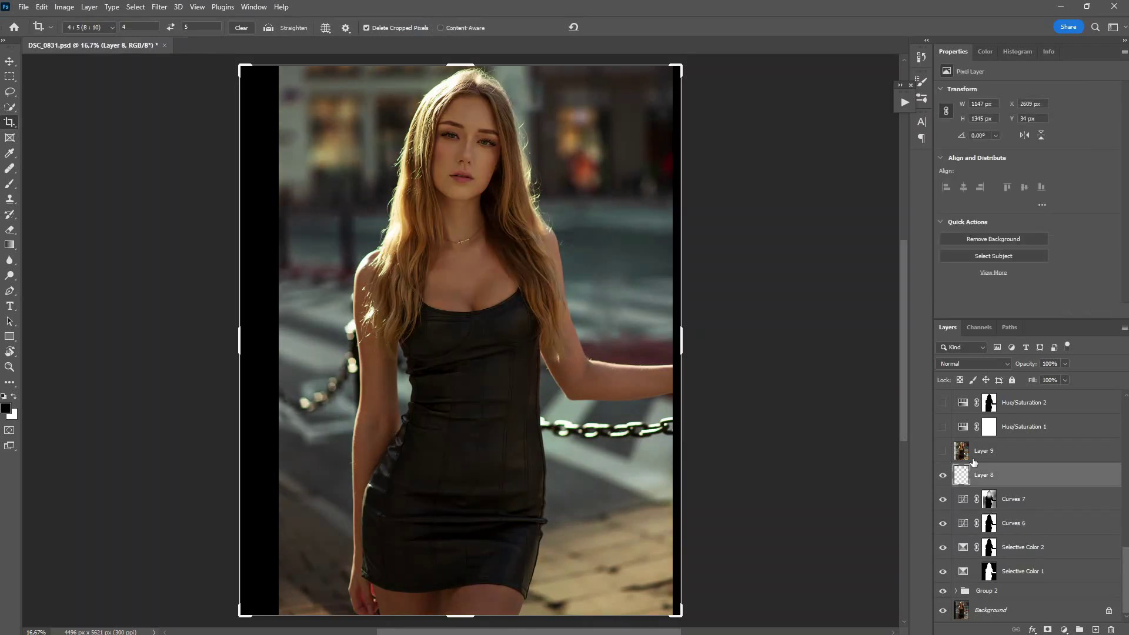
{"action": "left_click", "coordinate": [976, 450]}
{"action": "left_click_drag", "start_coordinate": [1123, 558], "coordinate": [1123, 517]}
{"action": "left_click", "coordinate": [943, 588]}
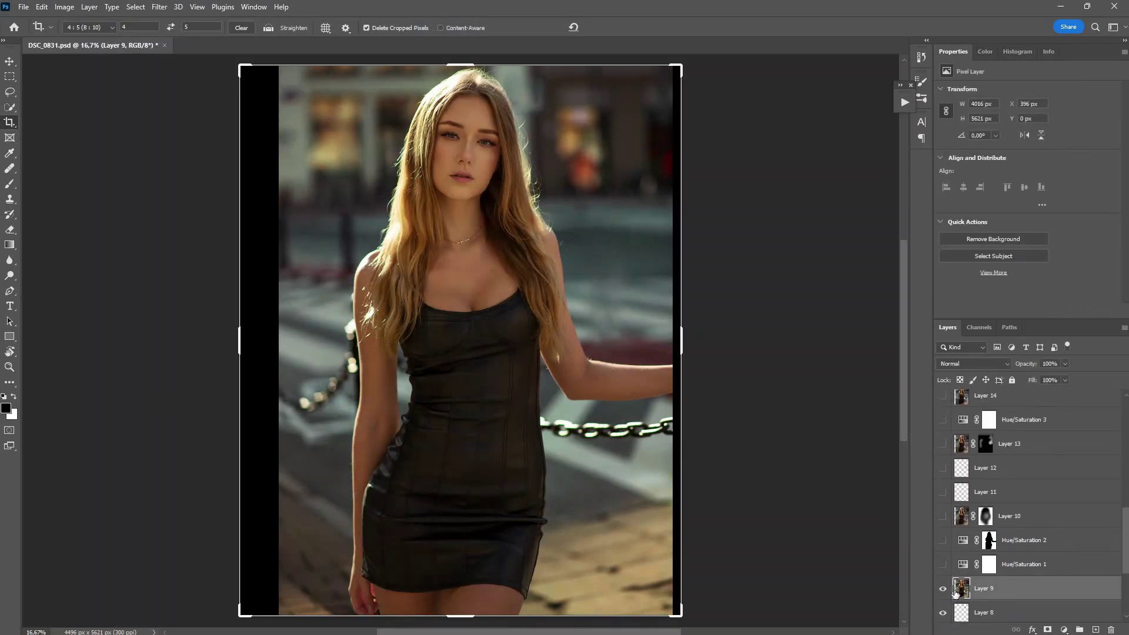
{"action": "left_click", "coordinate": [943, 588]}
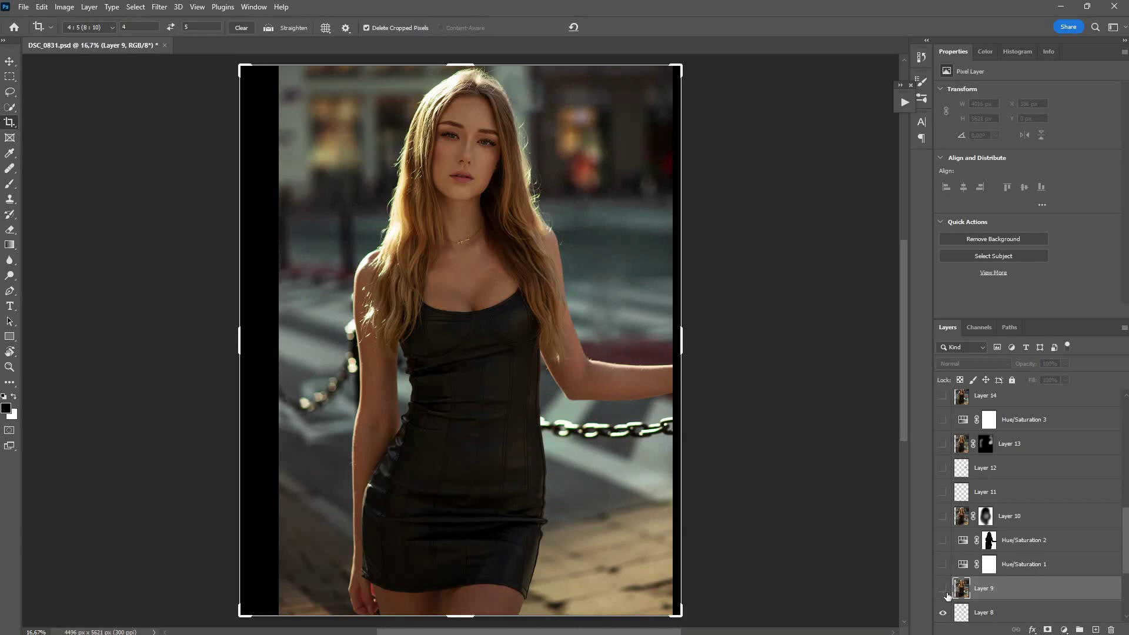
{"action": "left_click", "coordinate": [943, 589]}
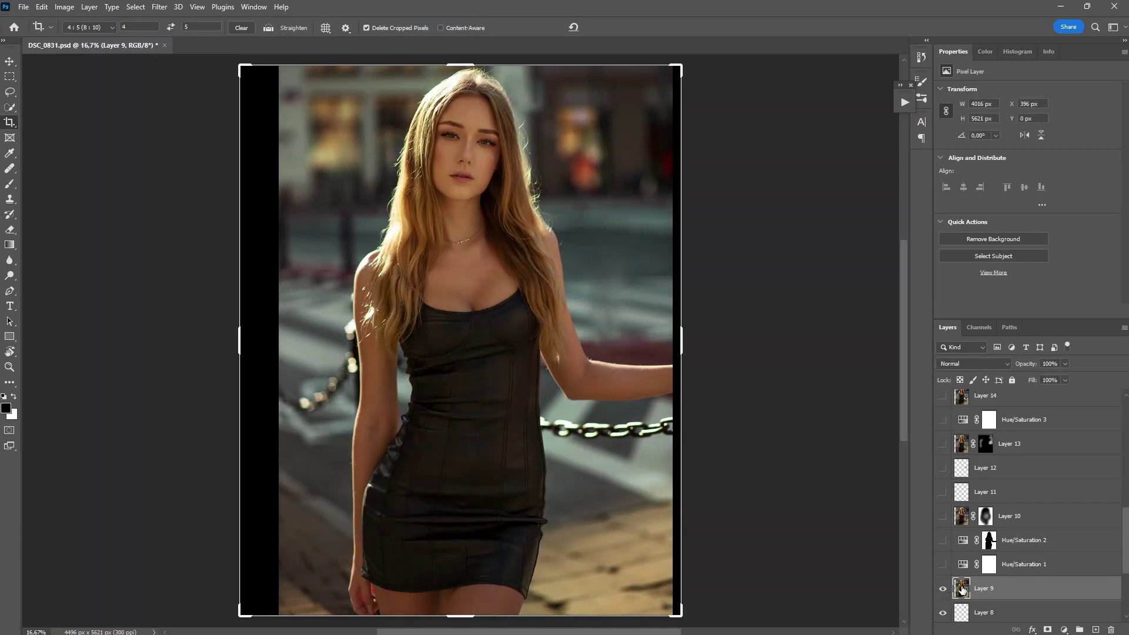
{"action": "left_click_drag", "start_coordinate": [1127, 544], "coordinate": [1126, 565]}
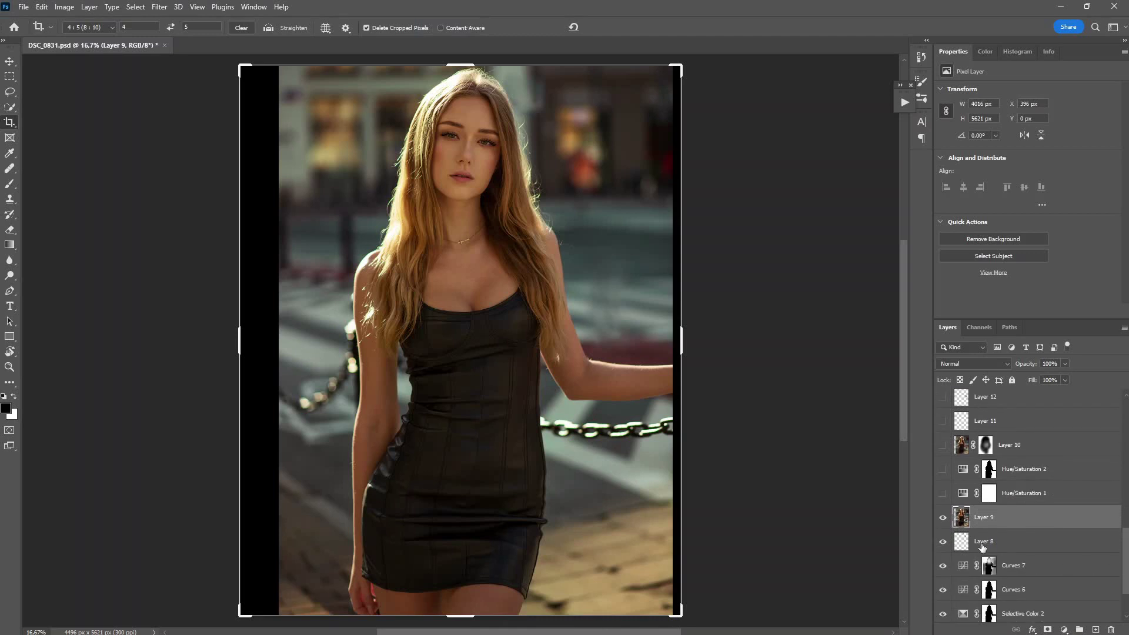
{"action": "left_click", "coordinate": [943, 518]}
{"action": "left_click", "coordinate": [997, 550]}
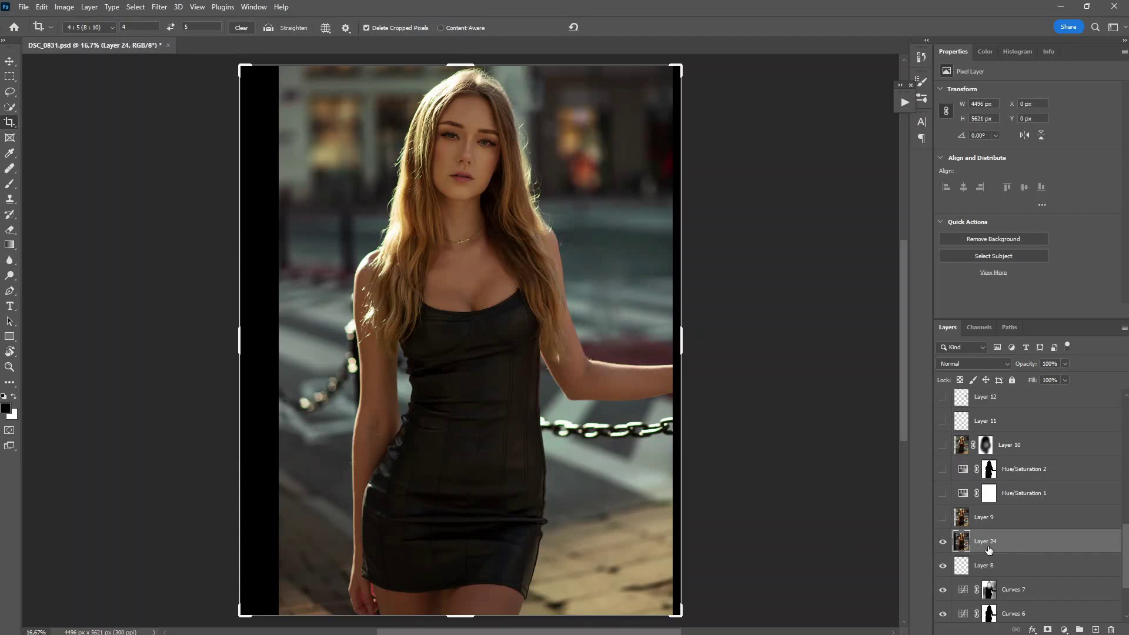
Open Camera Raw on the merged layer, set Temperature to +6 and shift Tint toward green
{"action": "left_click", "coordinate": [162, 7]}
{"action": "left_click", "coordinate": [226, 97]}
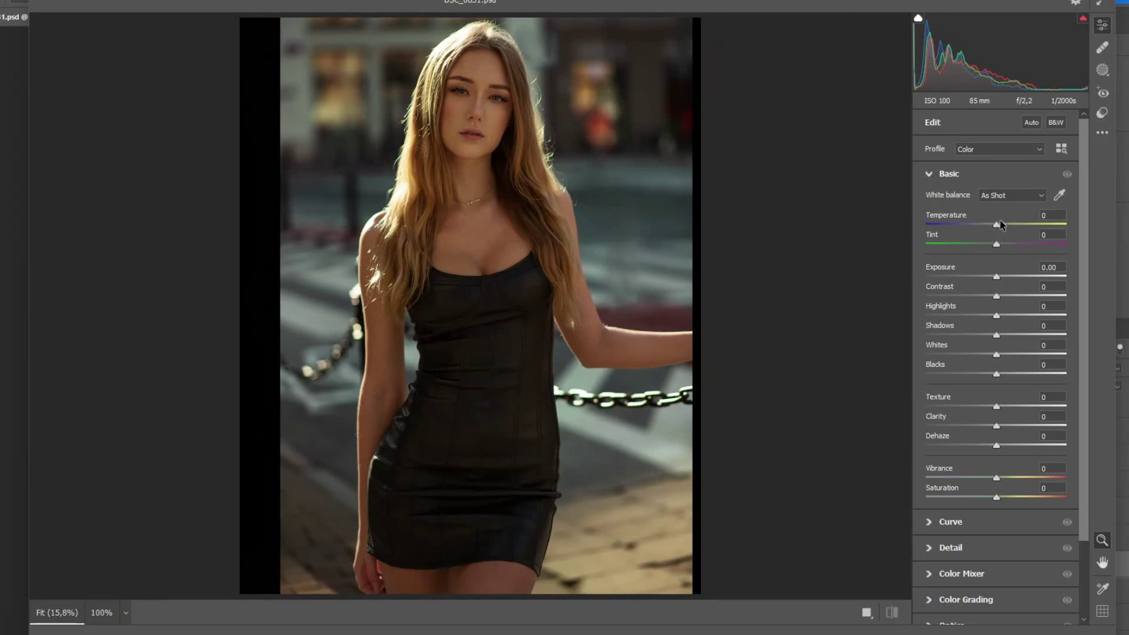
{"action": "left_click_drag", "start_coordinate": [996, 224], "coordinate": [997, 227]}
{"action": "left_click", "coordinate": [1053, 215]}
{"action": "type", "text": "+6"}
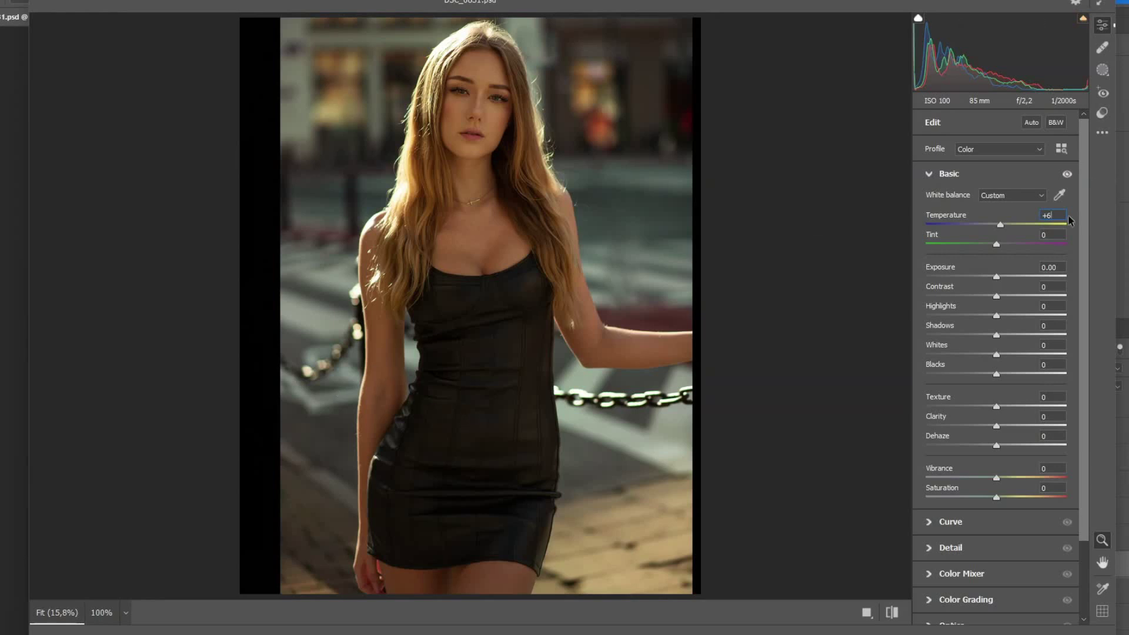
{"action": "left_click_drag", "start_coordinate": [997, 247], "coordinate": [991, 245]}
Pull down the highlights and set Exposure to +0.15
{"action": "left_click_drag", "start_coordinate": [986, 318], "coordinate": [1022, 346]}
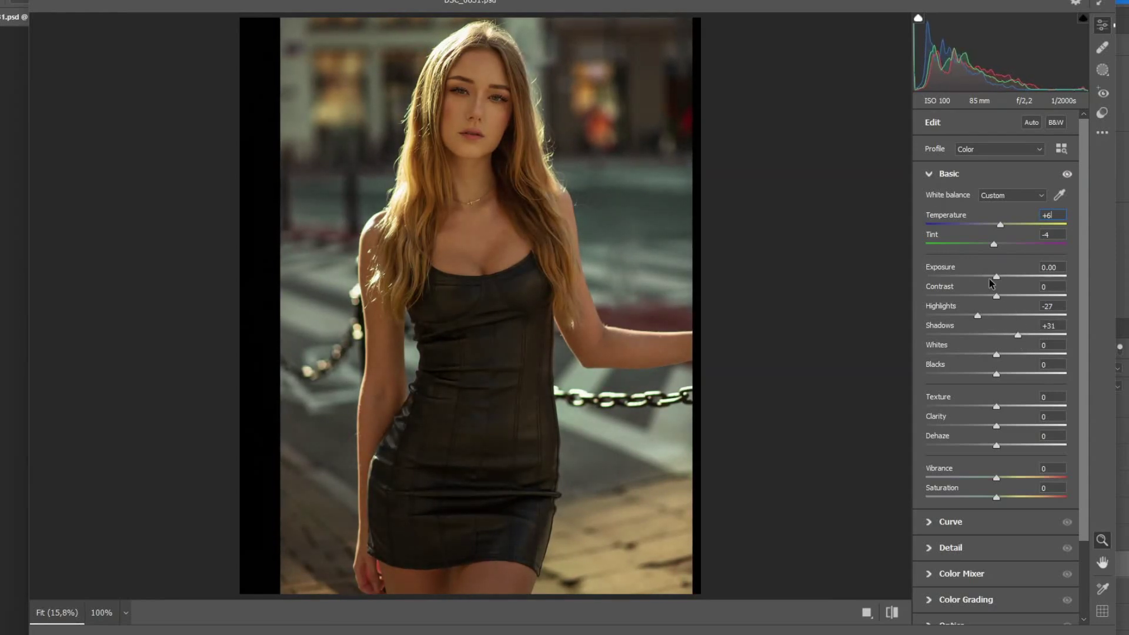
{"action": "left_click_drag", "start_coordinate": [998, 281], "coordinate": [1002, 283]}
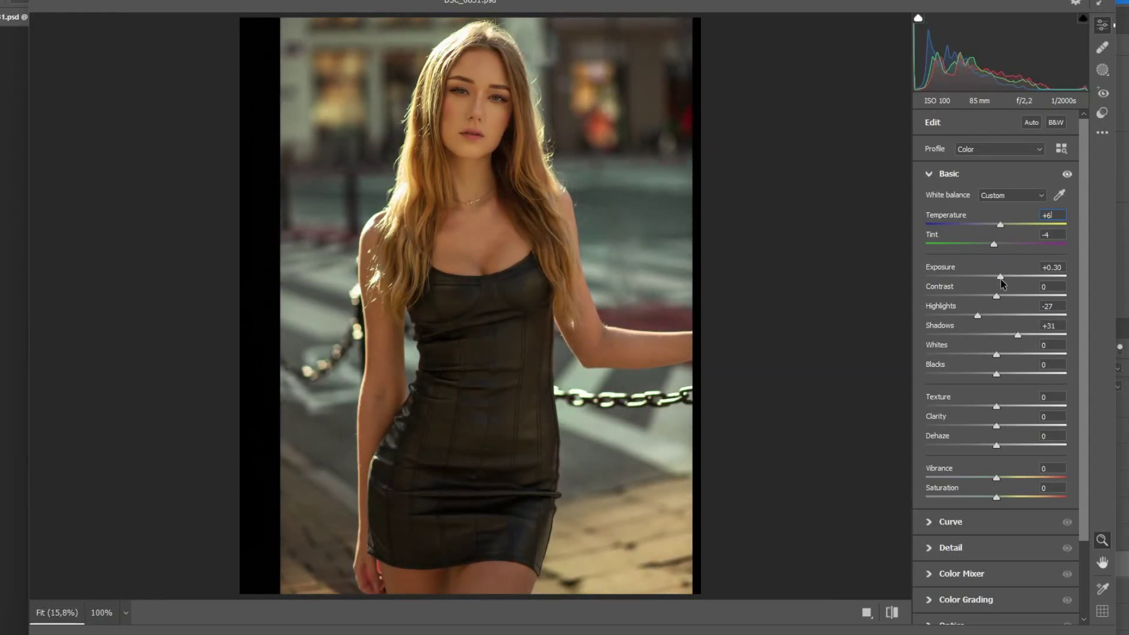
{"action": "double_click", "coordinate": [1001, 281]}
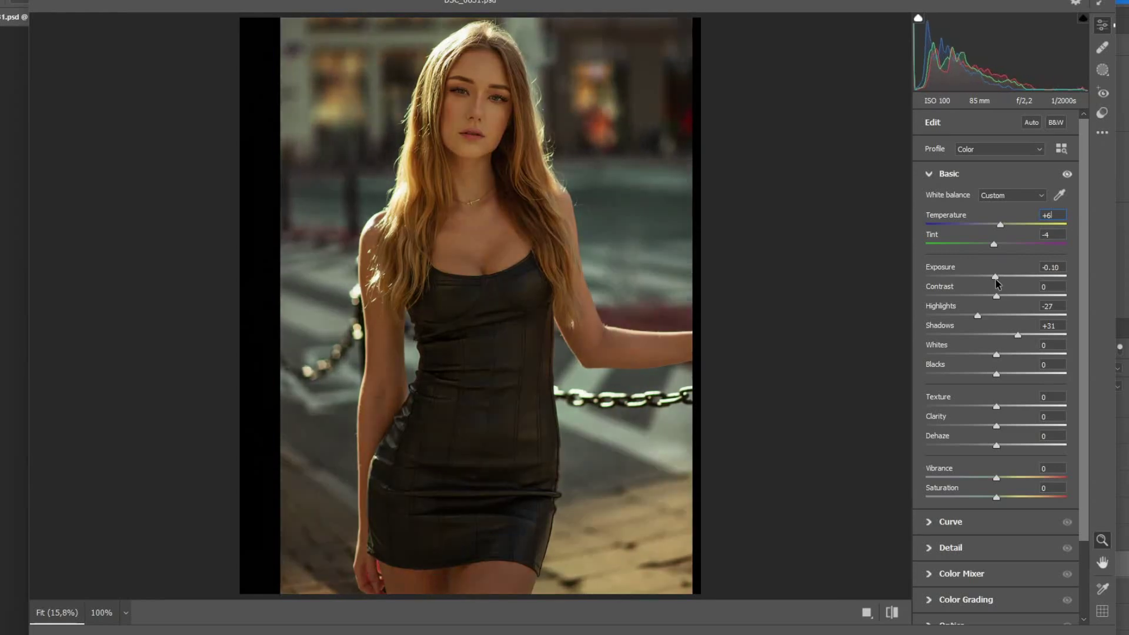
{"action": "left_click_drag", "start_coordinate": [998, 284], "coordinate": [1006, 300]}
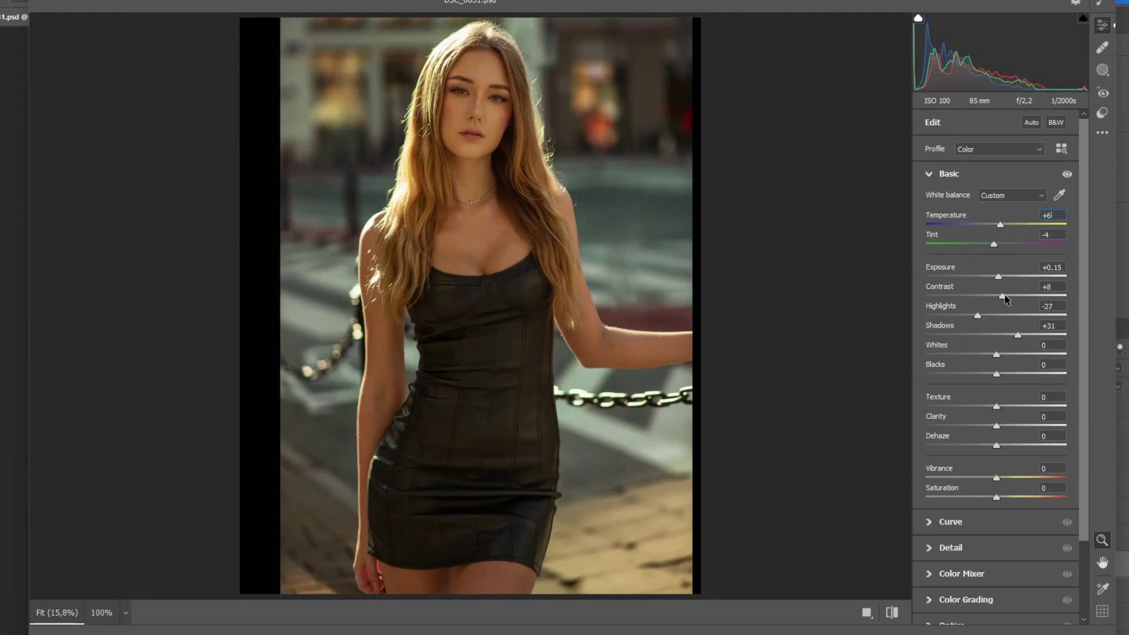
Set Saturation to -8 and Vibrance to +18, compare with defaults, and apply the grade
{"action": "left_click_drag", "start_coordinate": [996, 497], "coordinate": [993, 497]}
{"action": "left_click_drag", "start_coordinate": [995, 475], "coordinate": [1010, 479]}
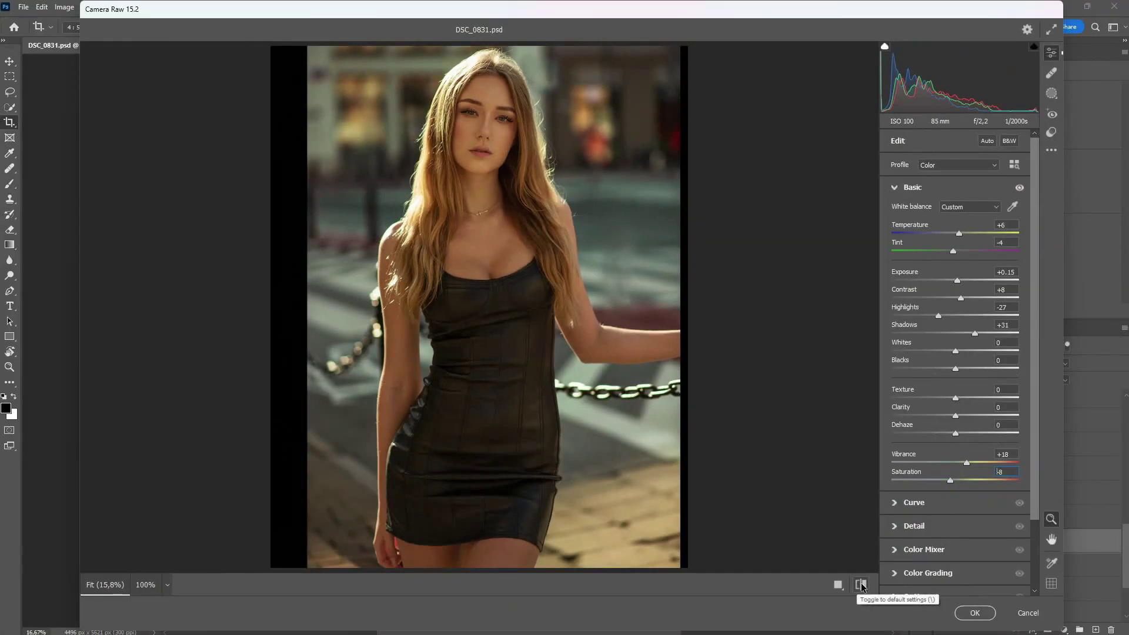
{"action": "left_click", "coordinate": [891, 612]}
{"action": "left_click", "coordinate": [862, 585]}
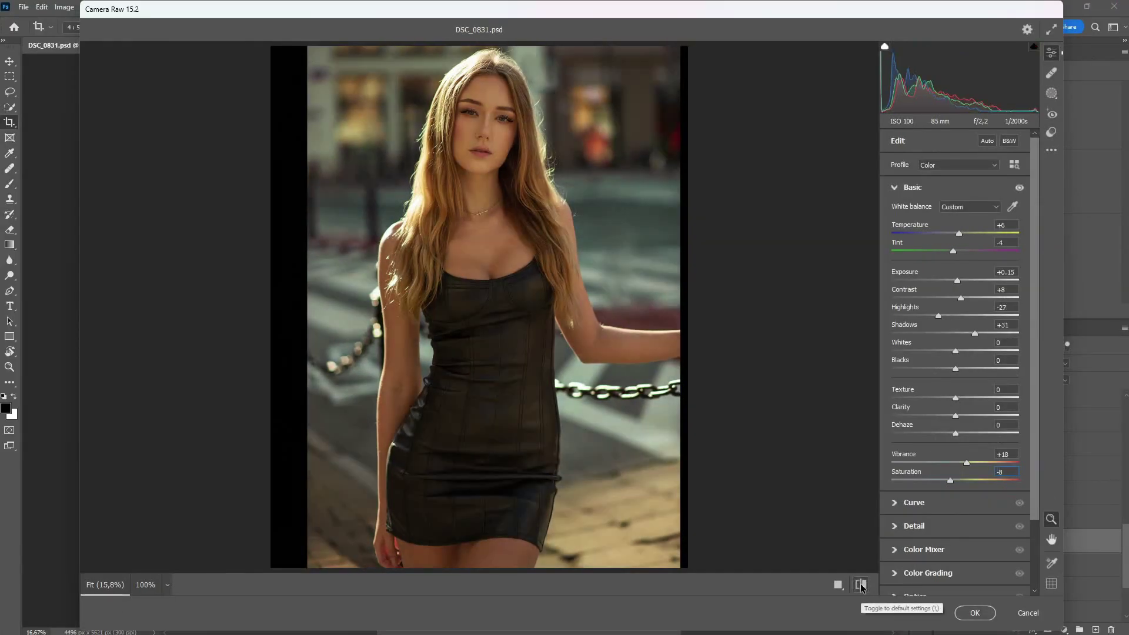
{"action": "left_click", "coordinate": [965, 616]}
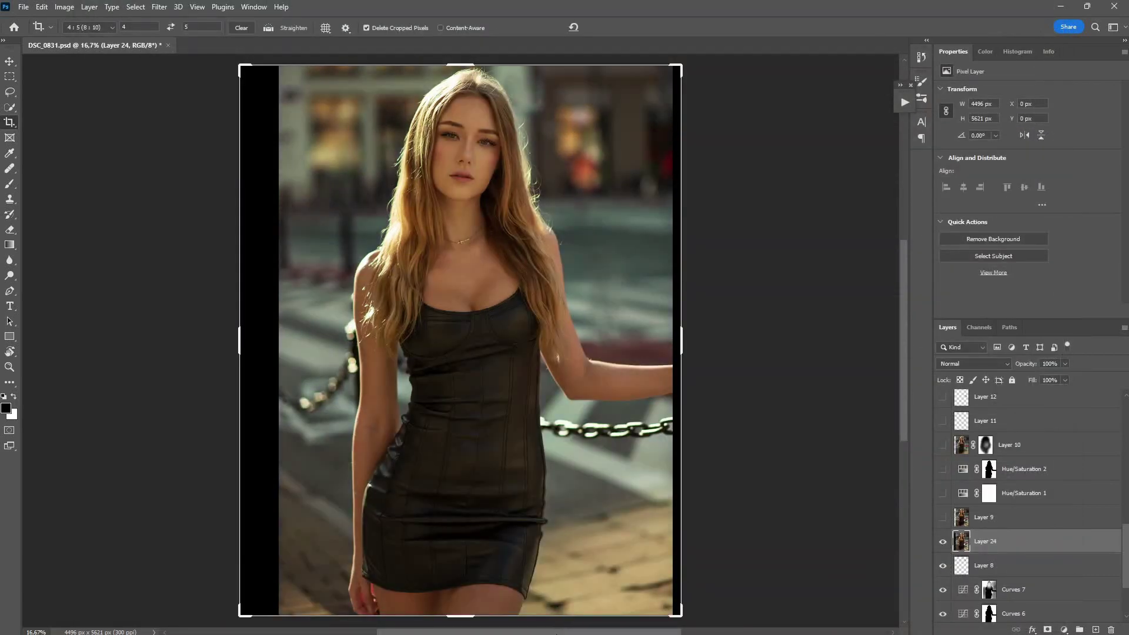
Delete Layer 24 and turn on Layer 9, comparing it on and off
{"action": "key", "text": "Delete"}
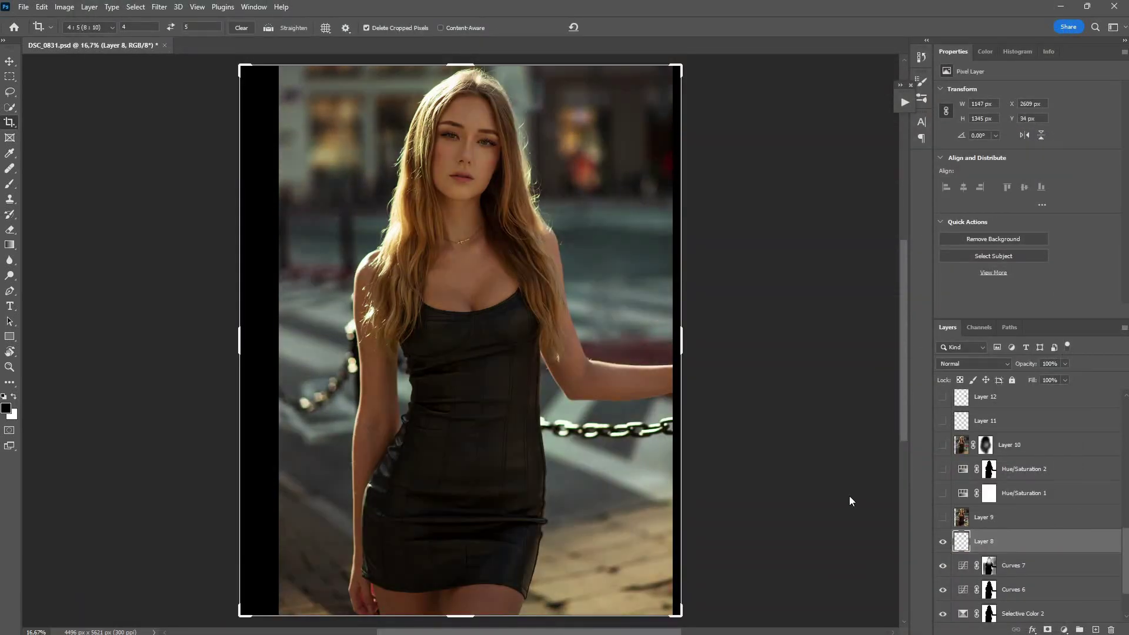
{"action": "left_click", "coordinate": [978, 524]}
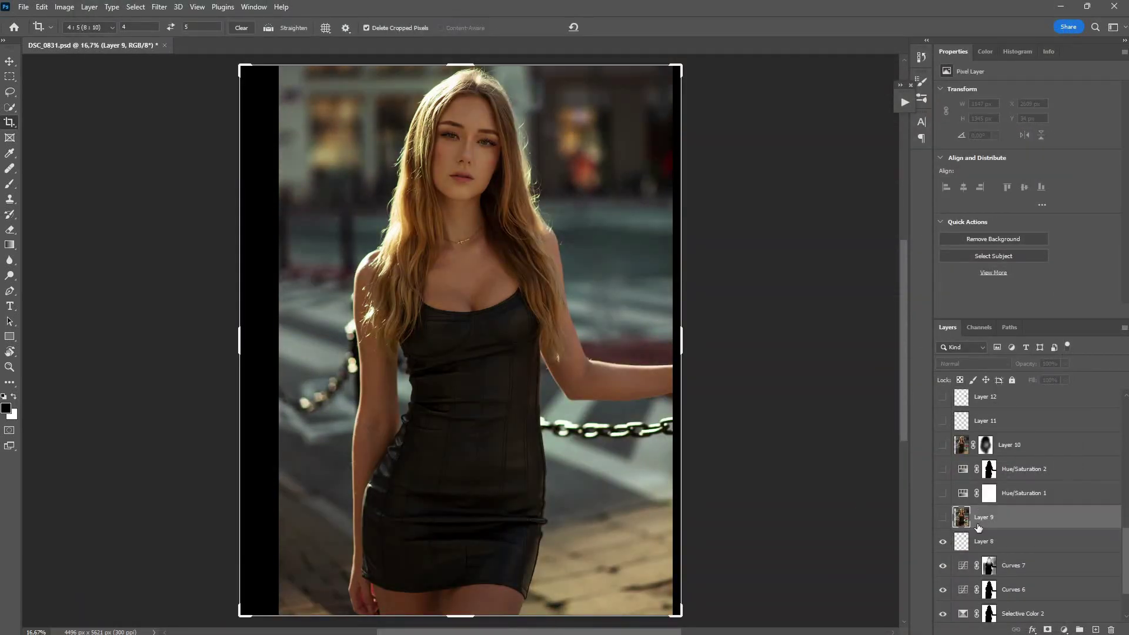
{"action": "left_click", "coordinate": [942, 518]}
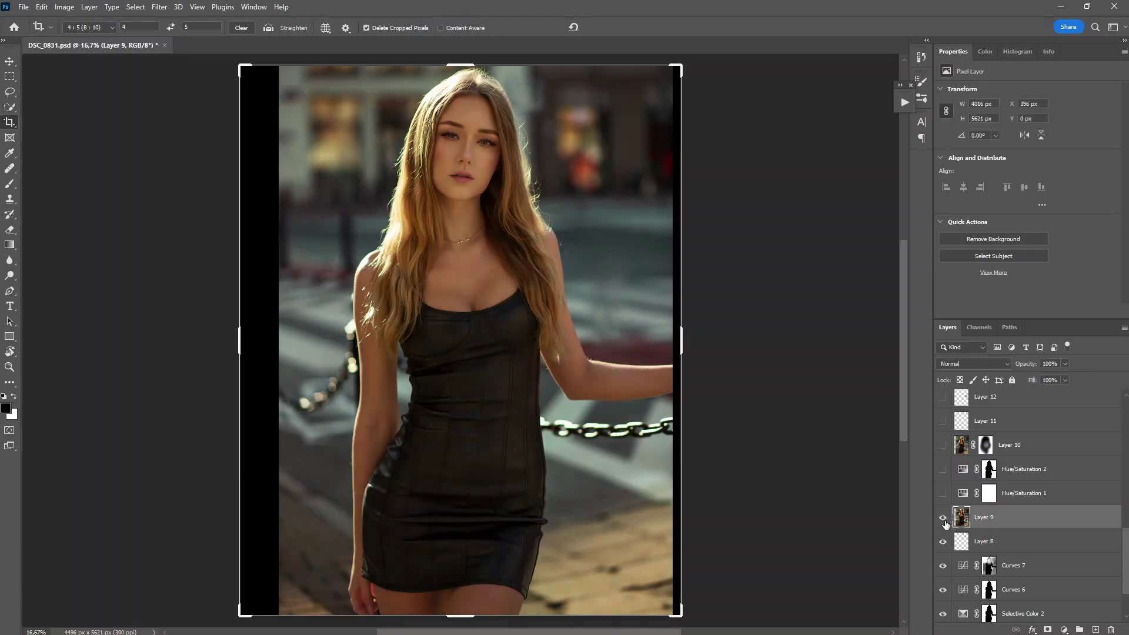
{"action": "left_click", "coordinate": [943, 518]}
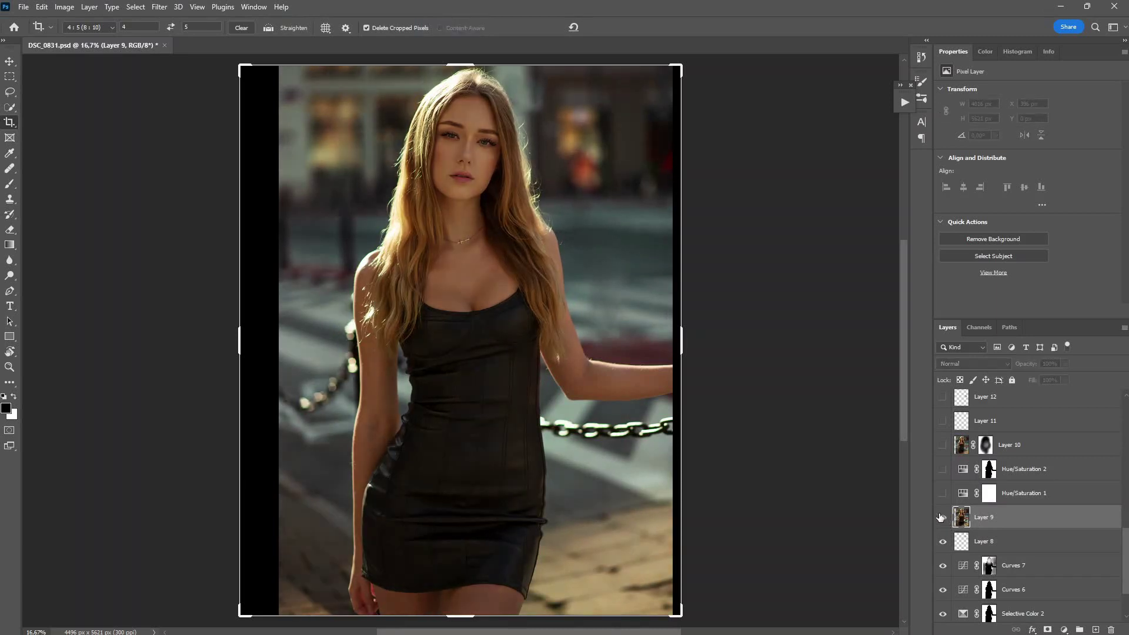
{"action": "left_click", "coordinate": [941, 518]}
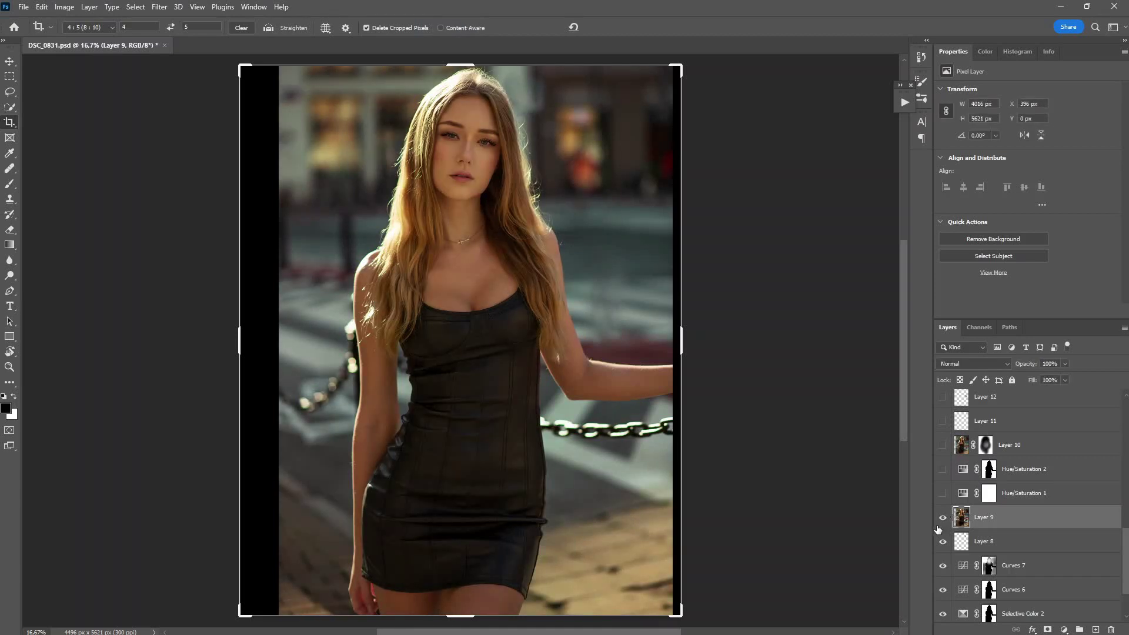
Select and turn on the Hue/Saturation 1 adjustment layer
{"action": "key", "text": "alt+]"}
{"action": "key", "text": "alt+]"}
{"action": "scroll", "coordinate": [1089, 570], "scroll_direction": "up", "scroll_amount": 1}
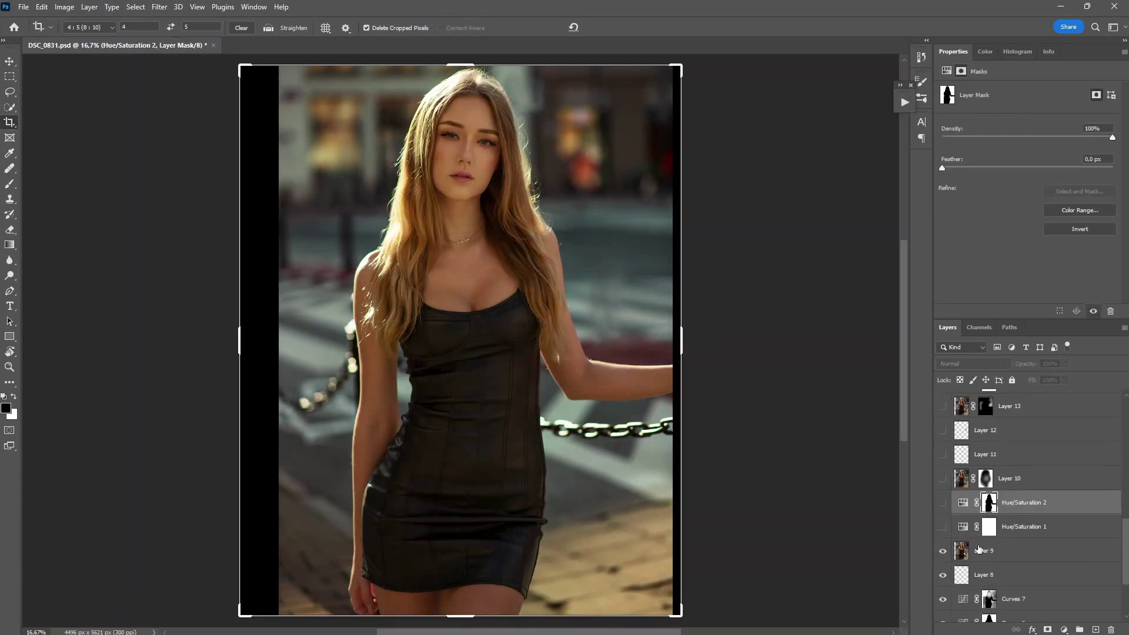
{"action": "left_click", "coordinate": [988, 533]}
{"action": "scroll", "coordinate": [1120, 577], "scroll_direction": "up", "scroll_amount": 5}
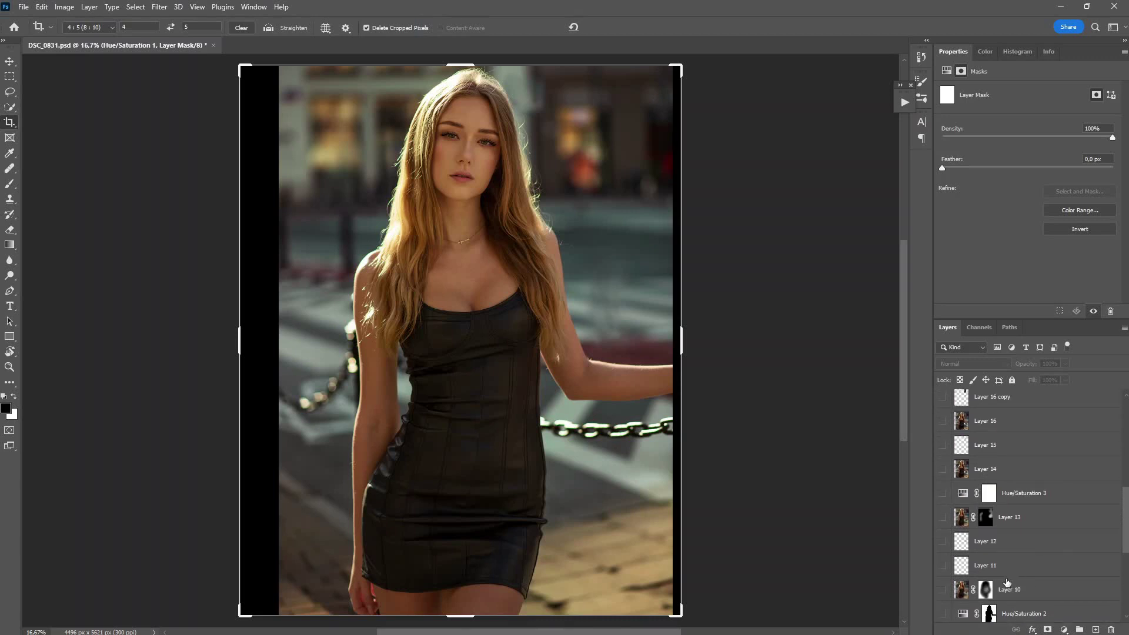
{"action": "scroll", "coordinate": [1006, 583], "scroll_direction": "down", "scroll_amount": 5}
{"action": "left_click", "coordinate": [944, 567]}
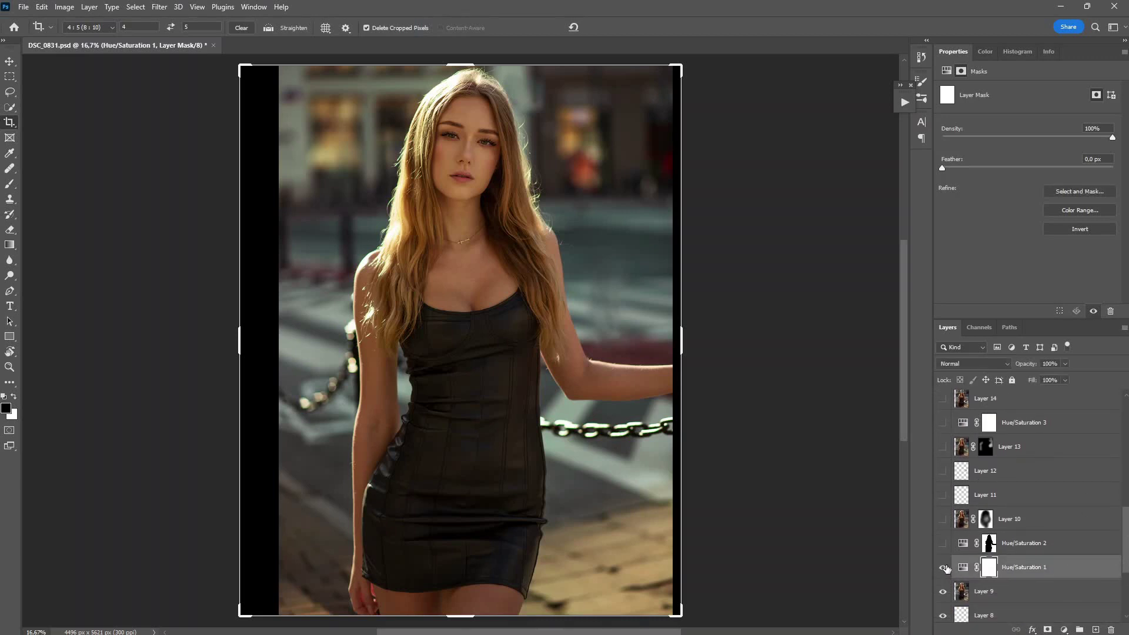
Show Hue/Saturation 2 and Layer 10, comparing each on and off
{"action": "left_click", "coordinate": [991, 547]}
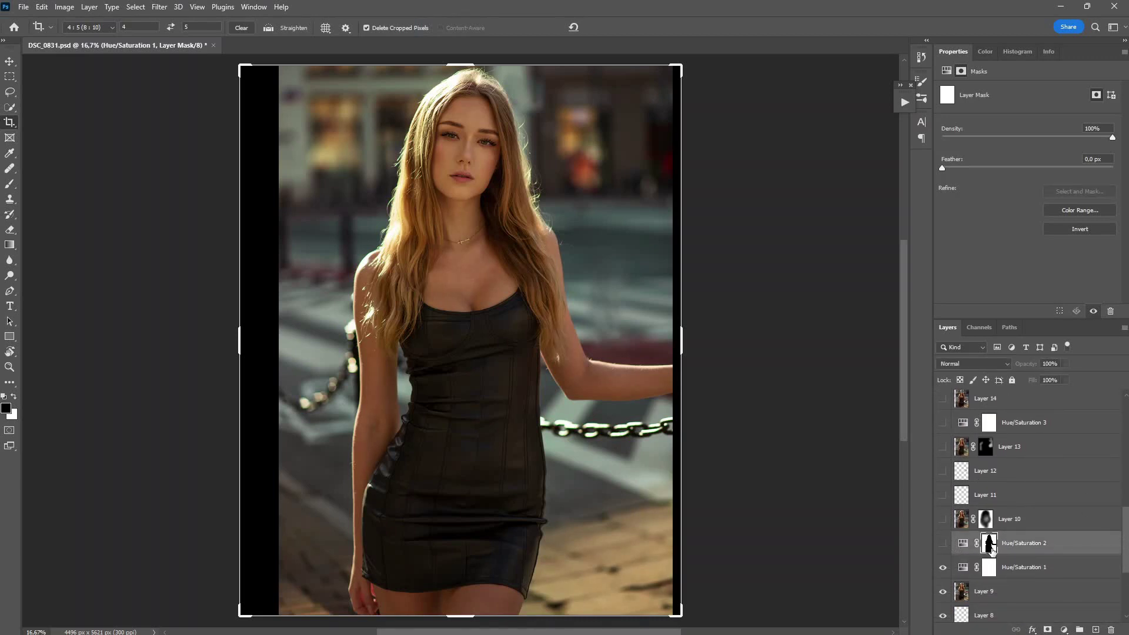
{"action": "left_click", "coordinate": [943, 546]}
{"action": "left_click", "coordinate": [943, 544]}
{"action": "left_click", "coordinate": [943, 543]}
{"action": "left_click", "coordinate": [942, 519]}
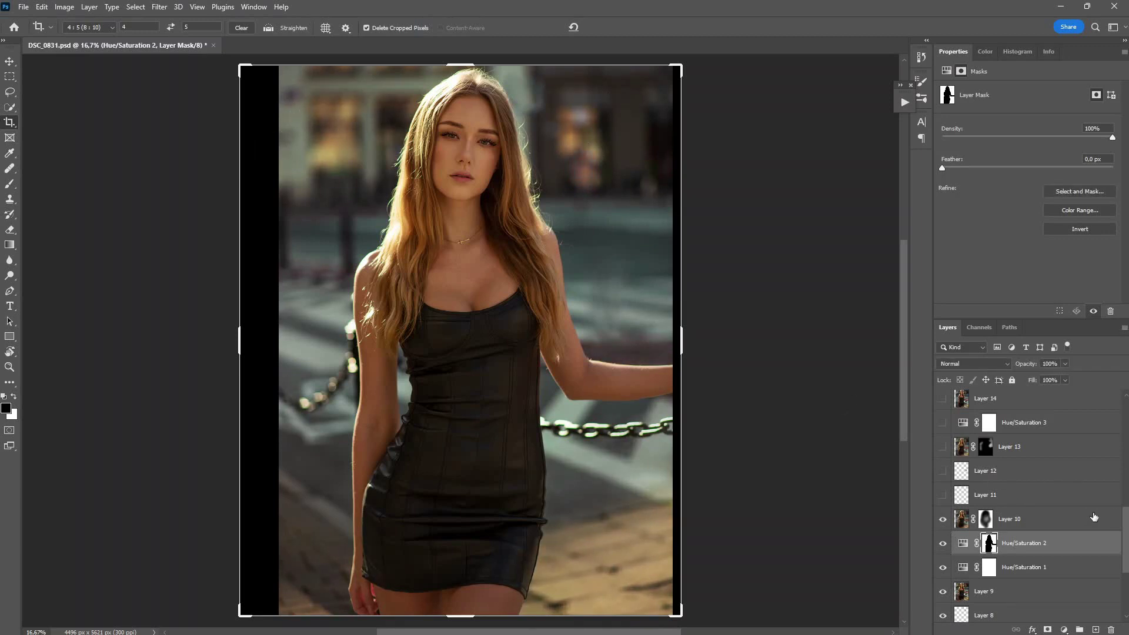
{"action": "scroll", "coordinate": [1128, 534], "scroll_direction": "up", "scroll_amount": 2}
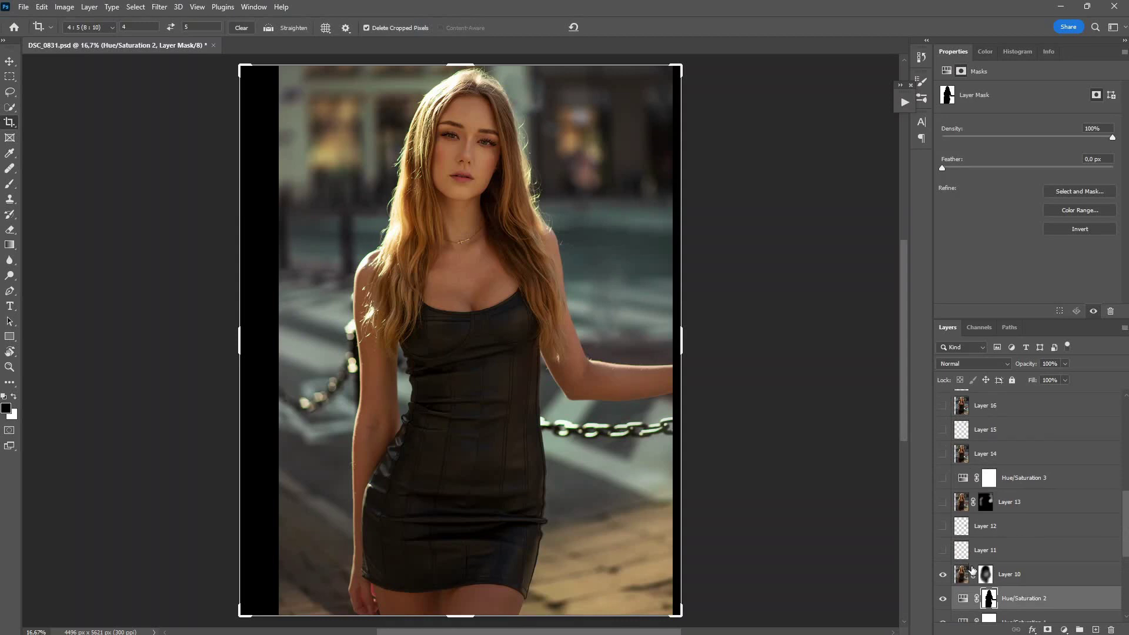
{"action": "left_click", "coordinate": [951, 574]}
{"action": "left_click", "coordinate": [944, 575]}
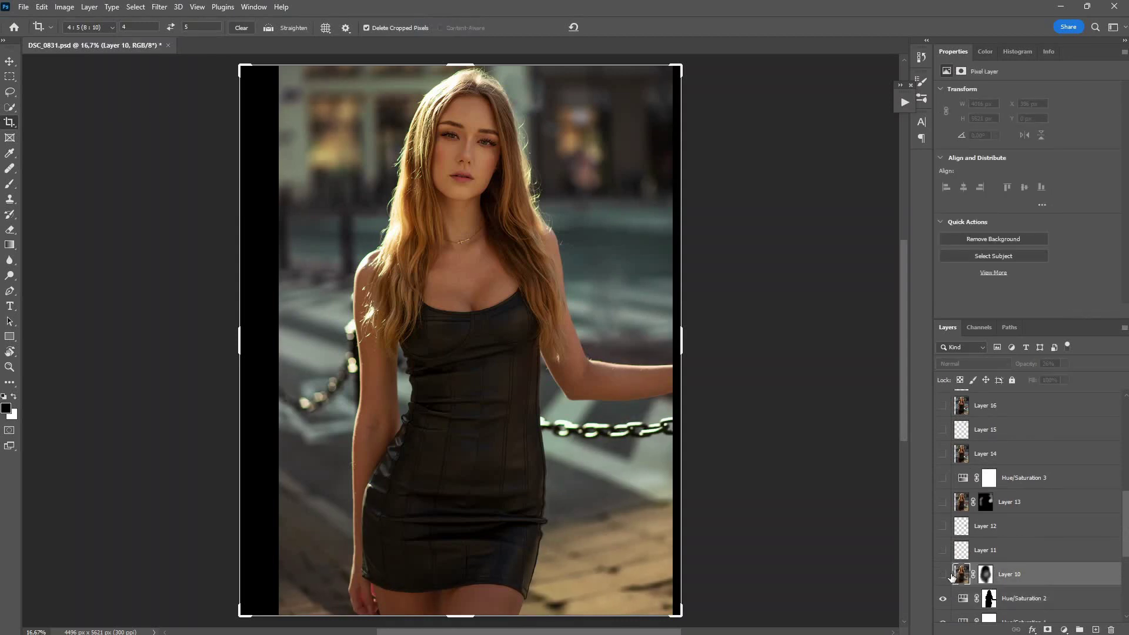
Apply a Spin Radial Blur of amount 10 to Layer 10 with its centre moved upward
{"action": "left_click", "coordinate": [944, 574]}
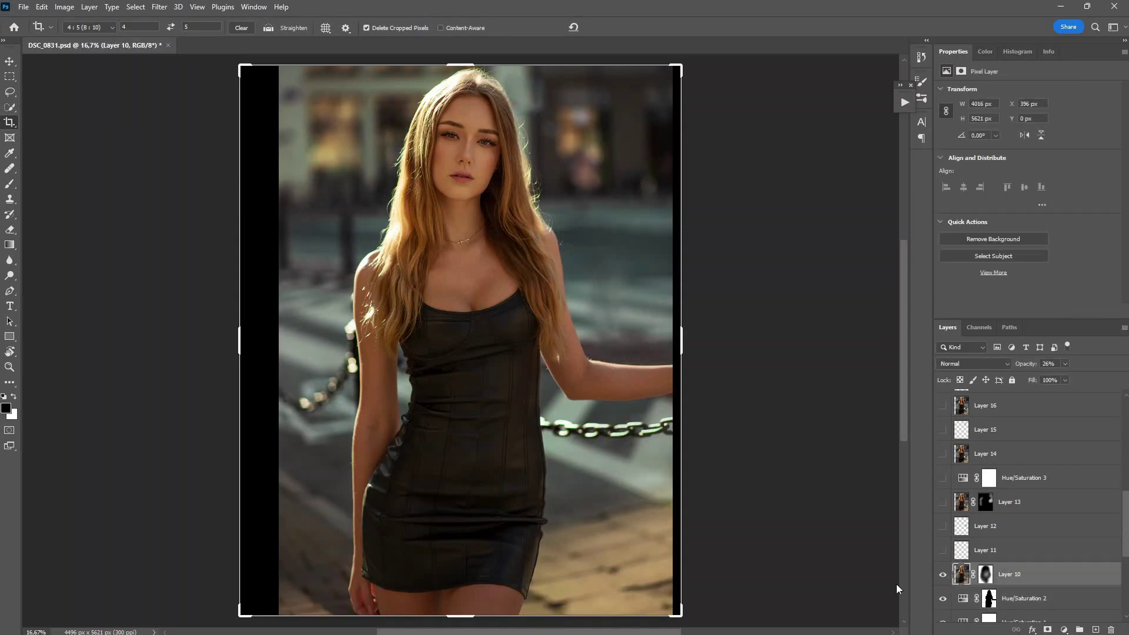
{"action": "left_click", "coordinate": [160, 7]}
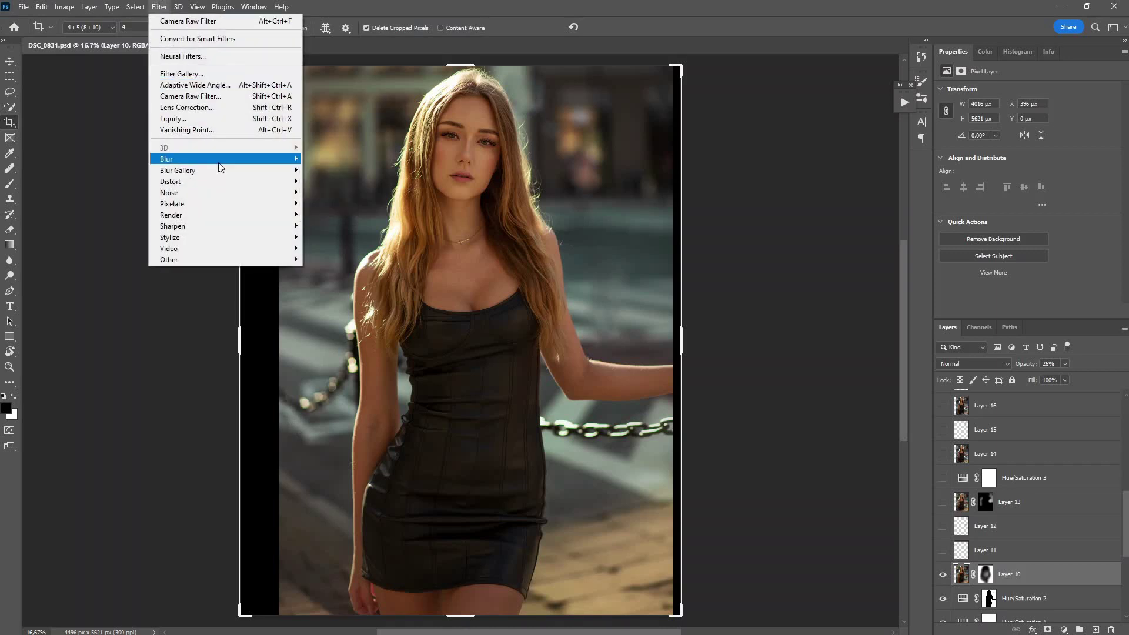
{"action": "mouse_move", "coordinate": [258, 160]}
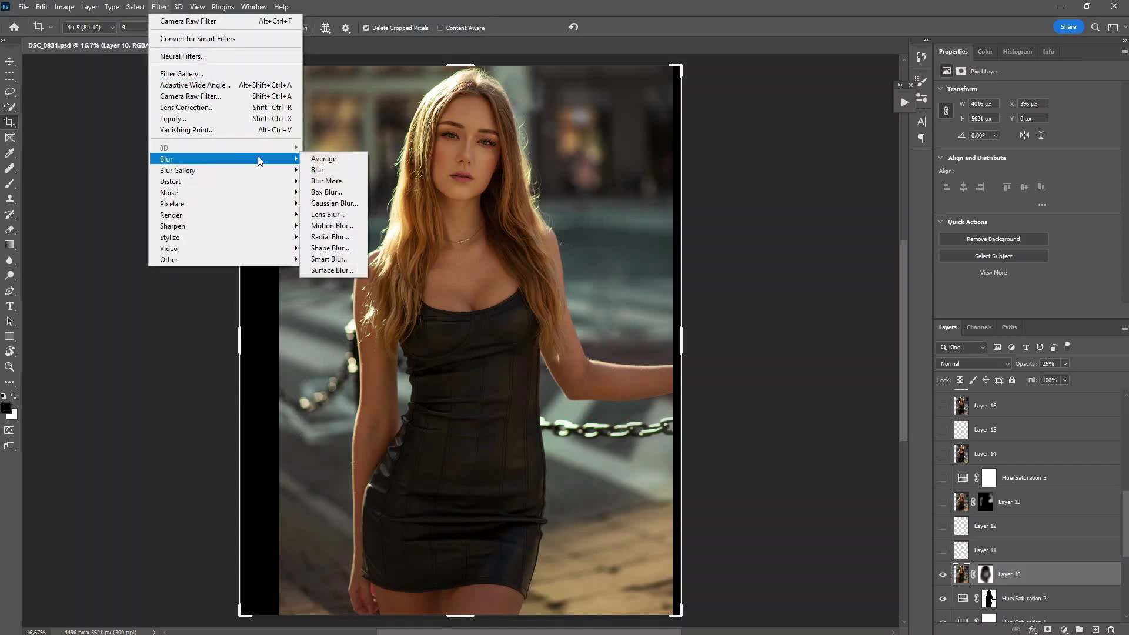
{"action": "left_click", "coordinate": [338, 238]}
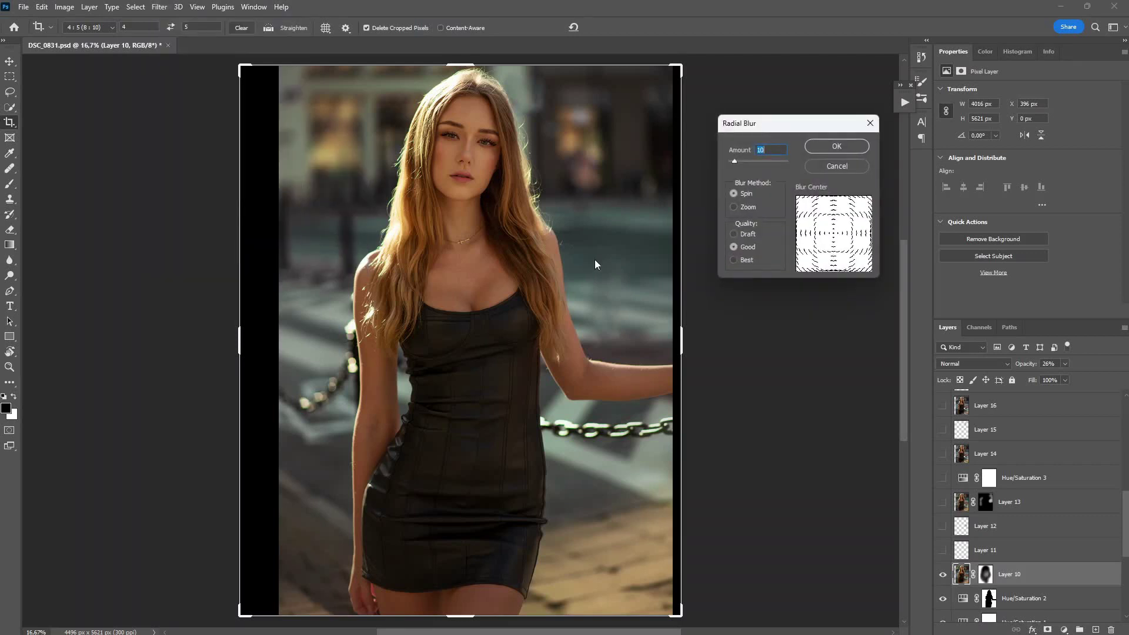
{"action": "left_click_drag", "start_coordinate": [844, 223], "coordinate": [839, 222]}
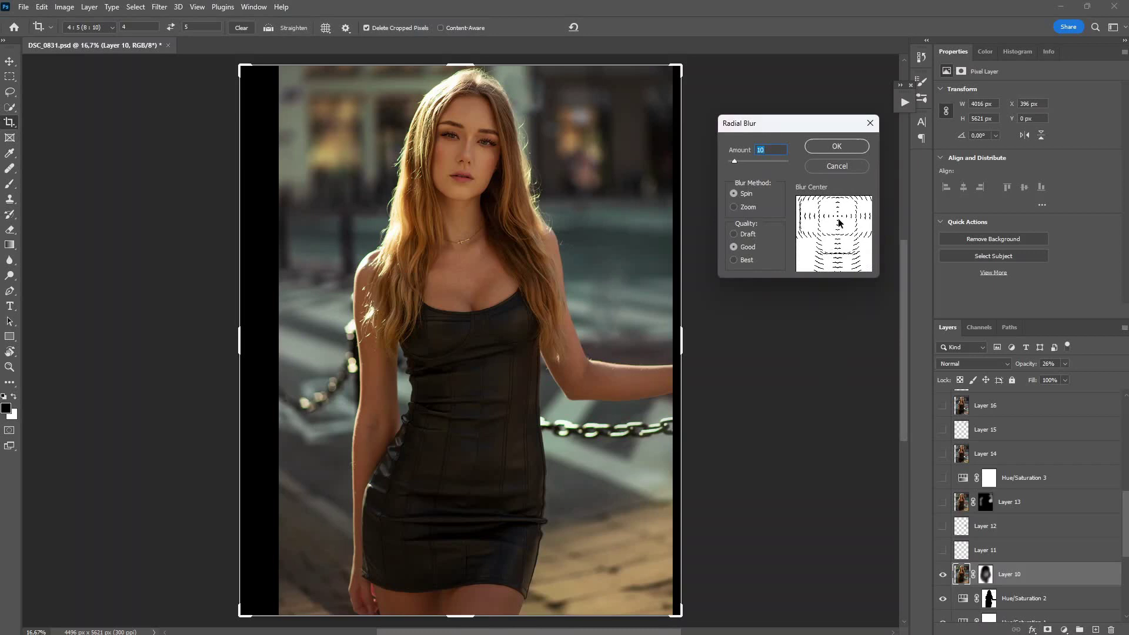
{"action": "left_click", "coordinate": [845, 149]}
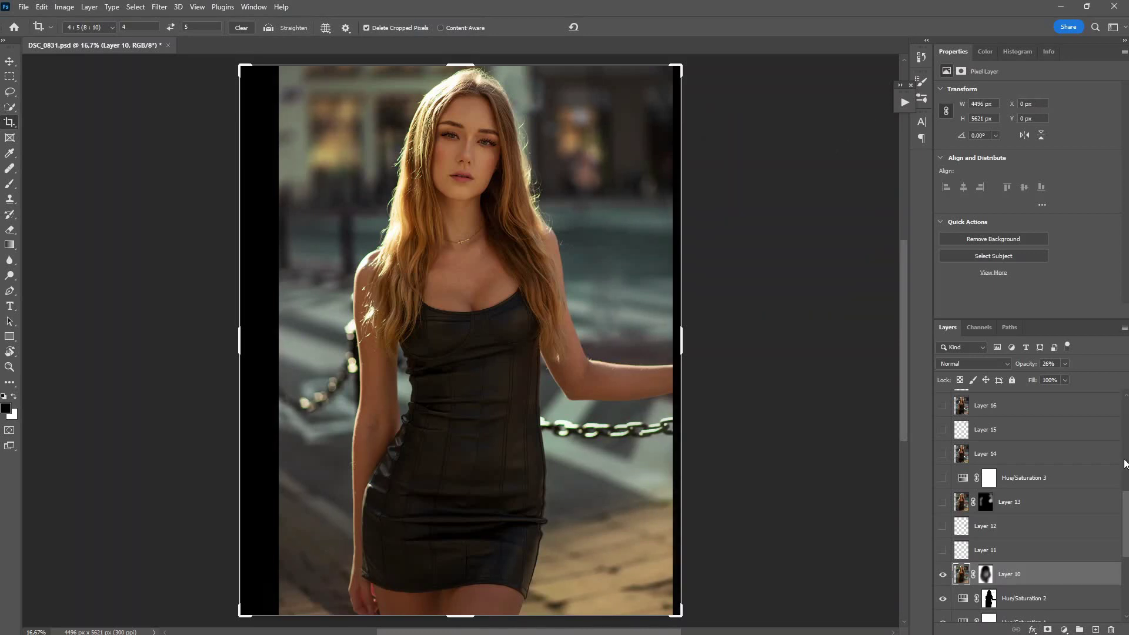
{"action": "key", "text": "ctrl+backslash"}
Target Layer 10's image thumbnail and set its opacity to 22%
{"action": "left_click", "coordinate": [963, 574]}
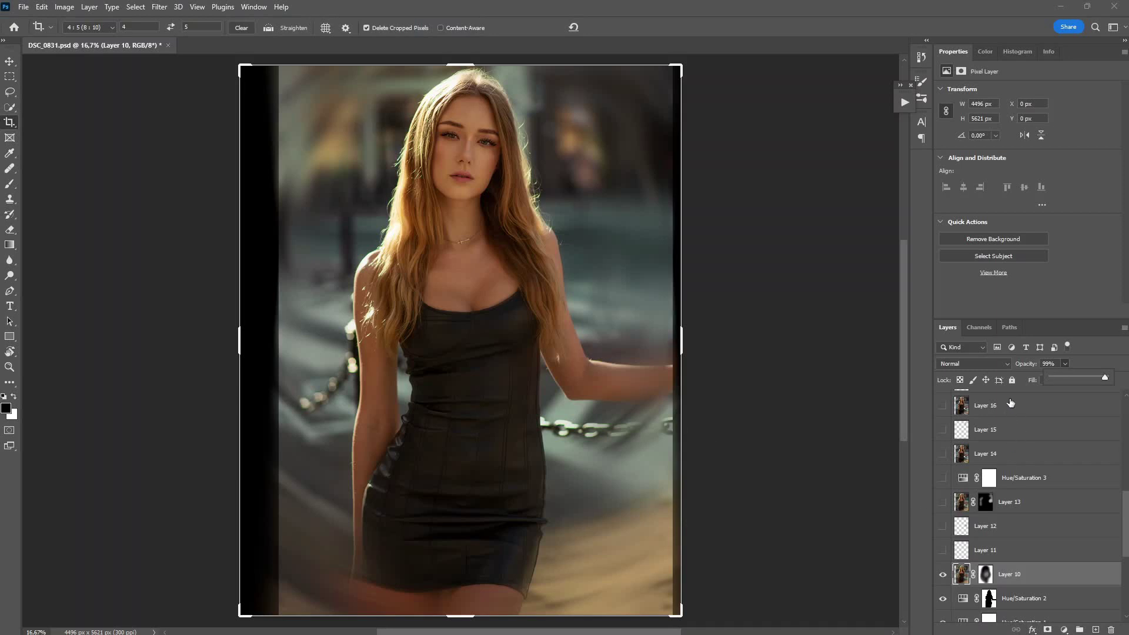
{"action": "left_click", "coordinate": [1063, 377]}
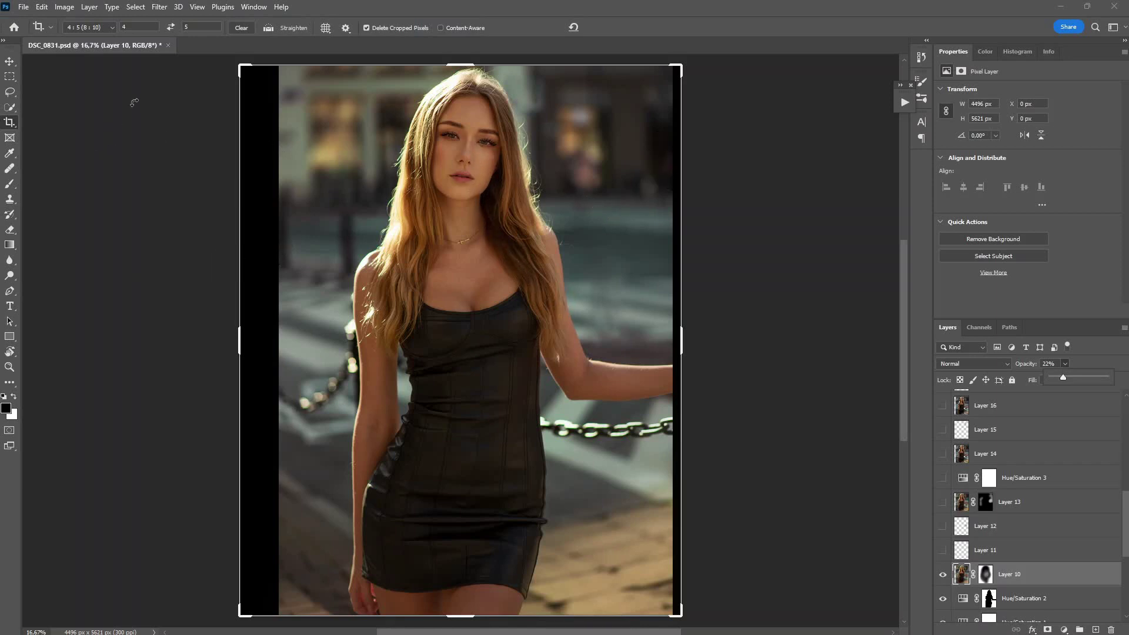
Show Layers 11, 12 and 13 plus the Hue/Saturation 3 adjustment layer
{"action": "left_click", "coordinate": [1010, 550]}
{"action": "left_click", "coordinate": [942, 550]}
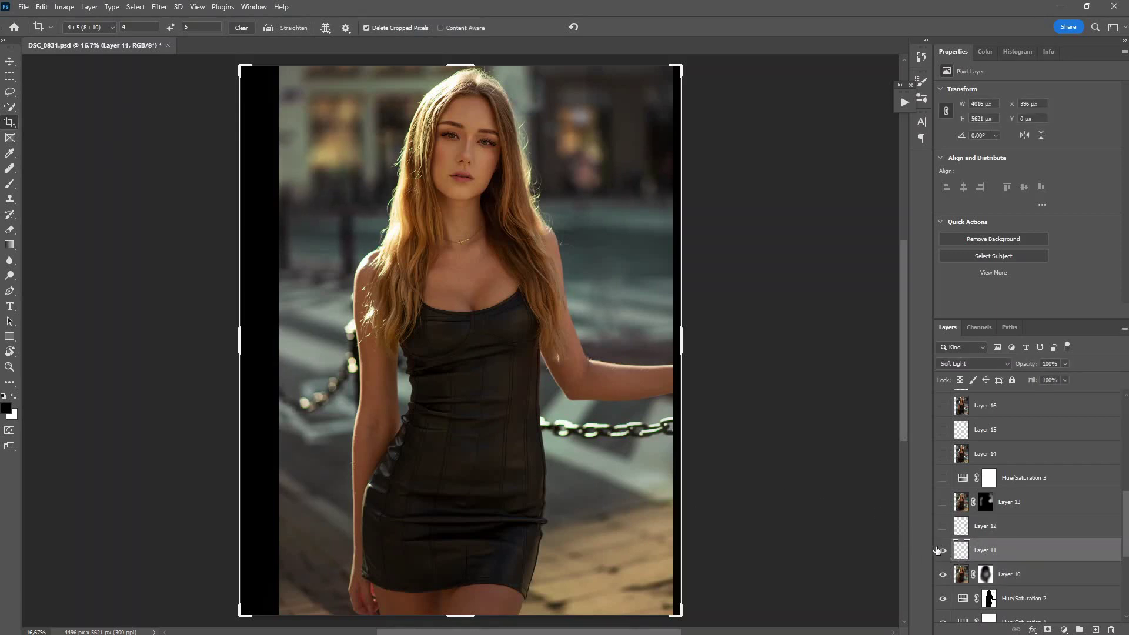
{"action": "left_click", "coordinate": [943, 527]}
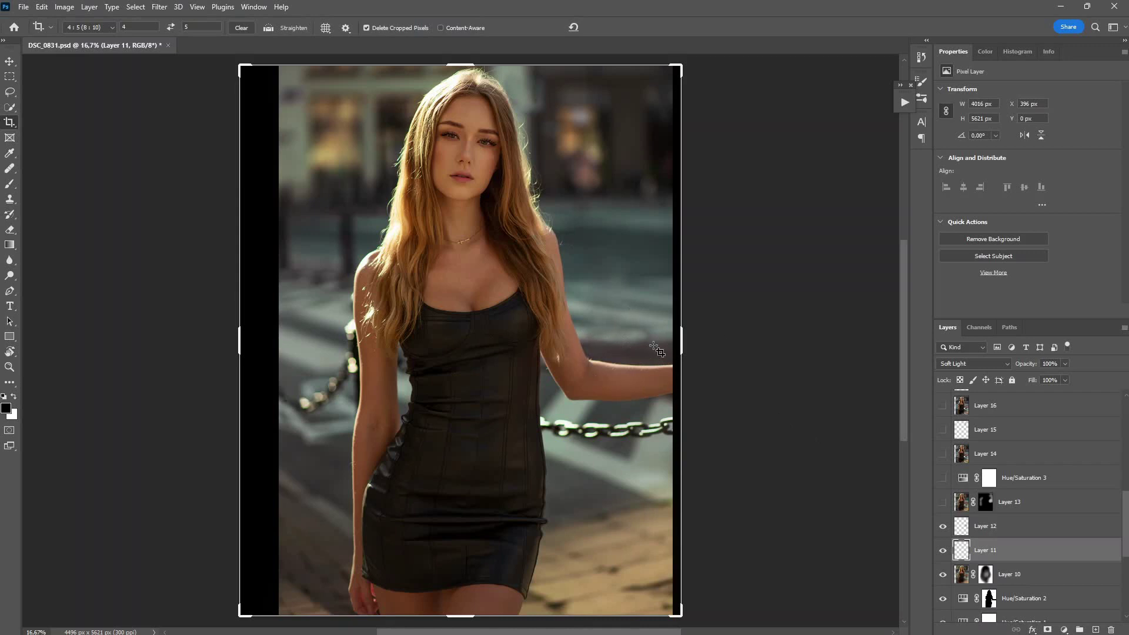
{"action": "left_click", "coordinate": [1000, 504]}
{"action": "left_click", "coordinate": [943, 502]}
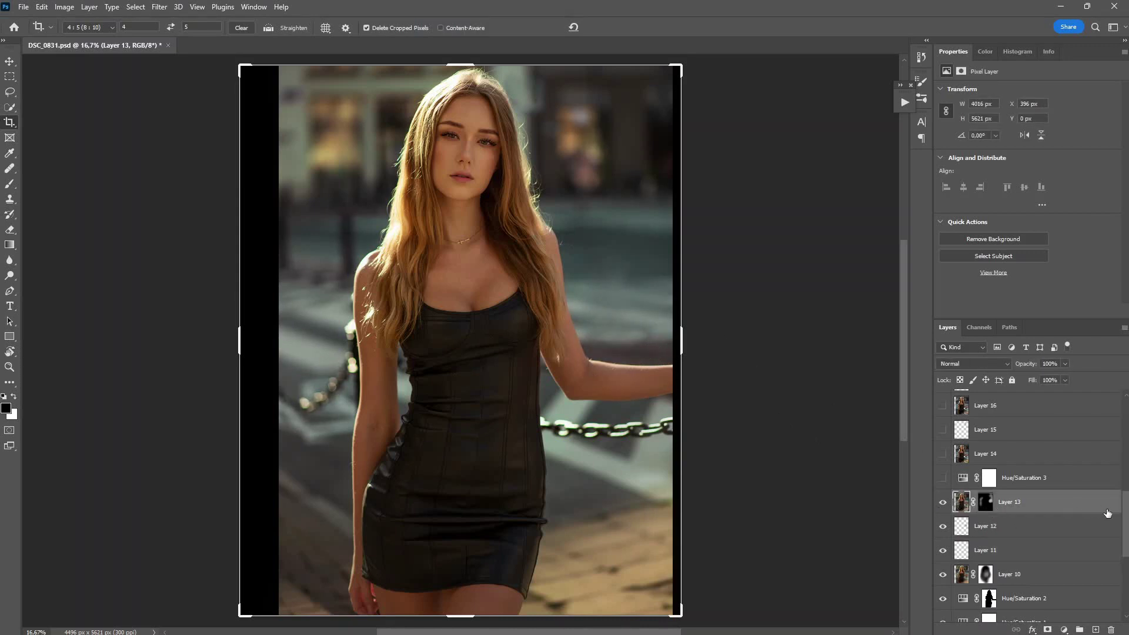
{"action": "scroll", "coordinate": [1128, 509], "scroll_direction": "up", "scroll_amount": 3}
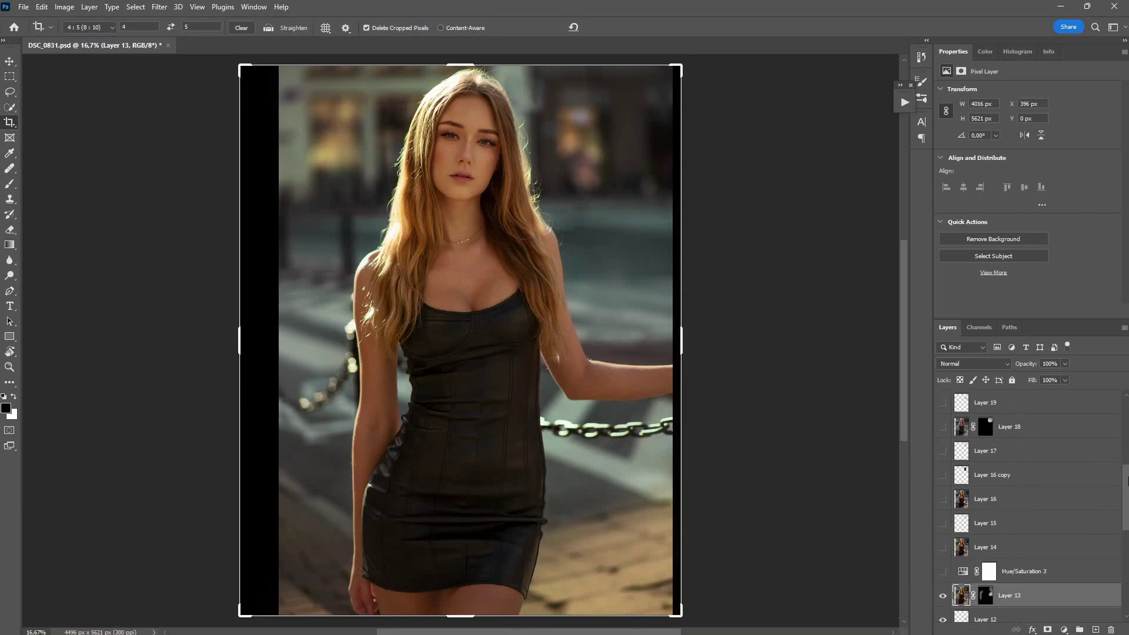
{"action": "left_click", "coordinate": [943, 577]}
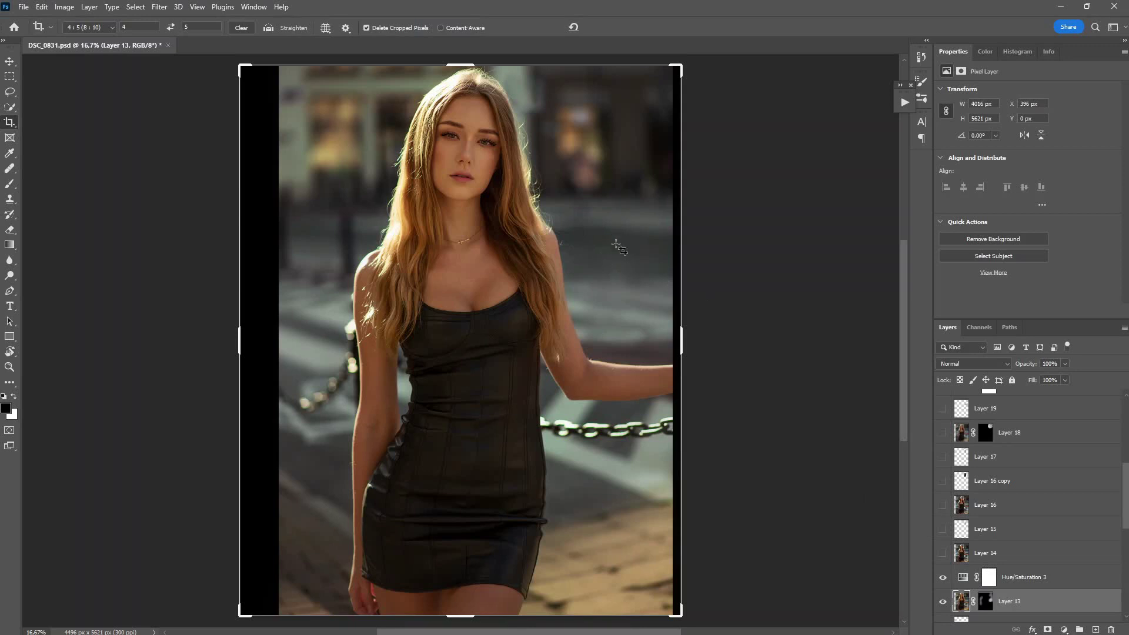
{"action": "left_click", "coordinate": [959, 582]}
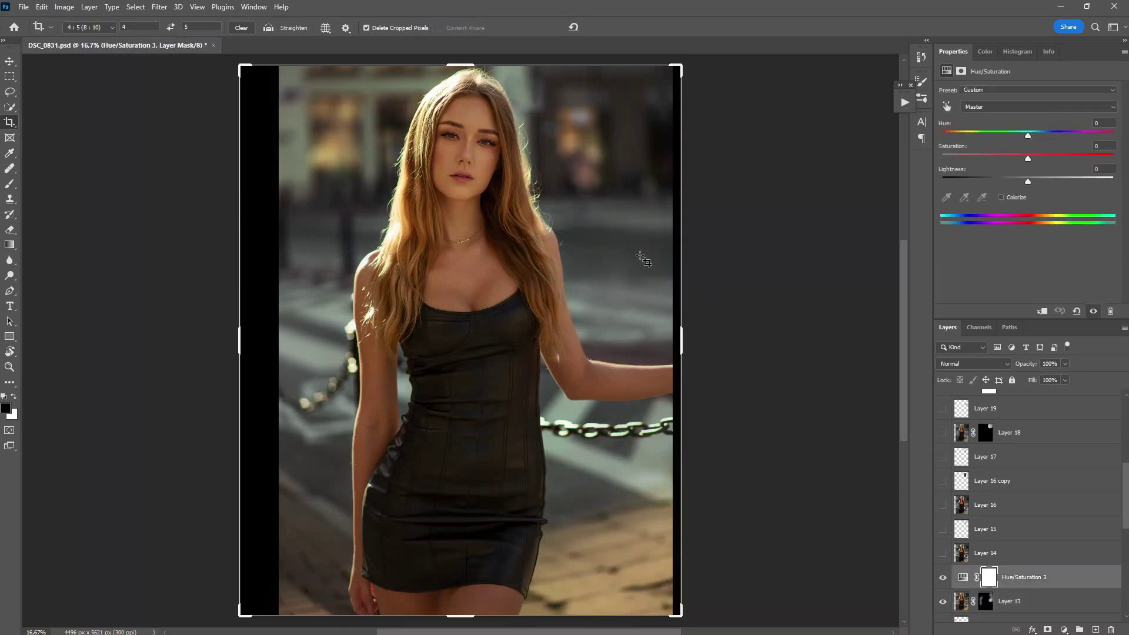
{"action": "left_click", "coordinate": [943, 553]}
{"action": "left_click", "coordinate": [978, 558]}
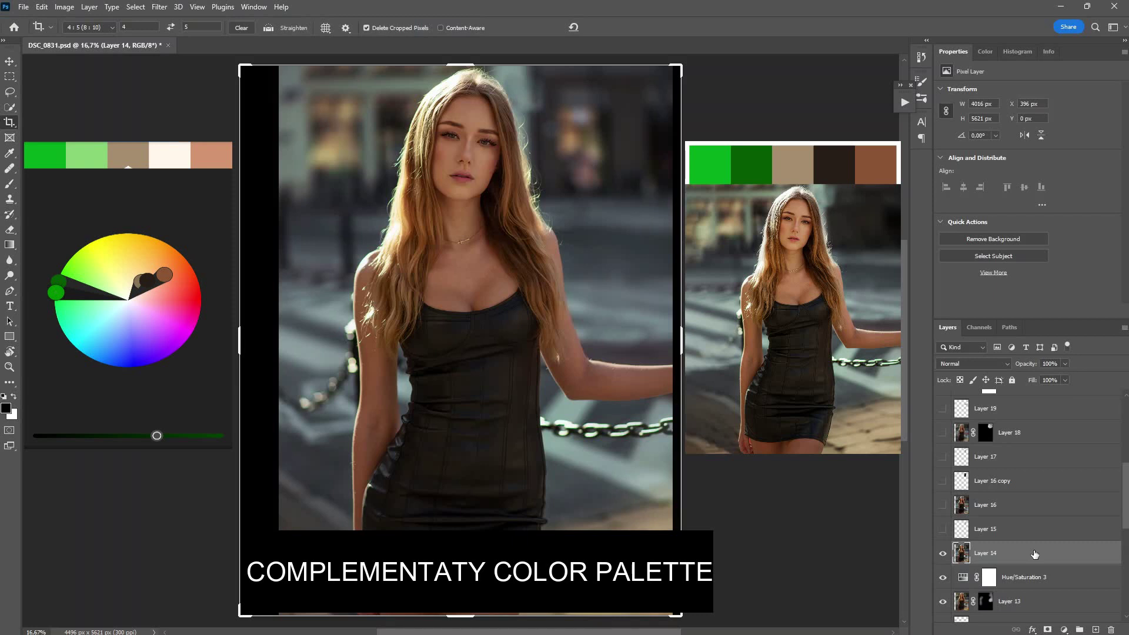
{"action": "left_click", "coordinate": [944, 553]}
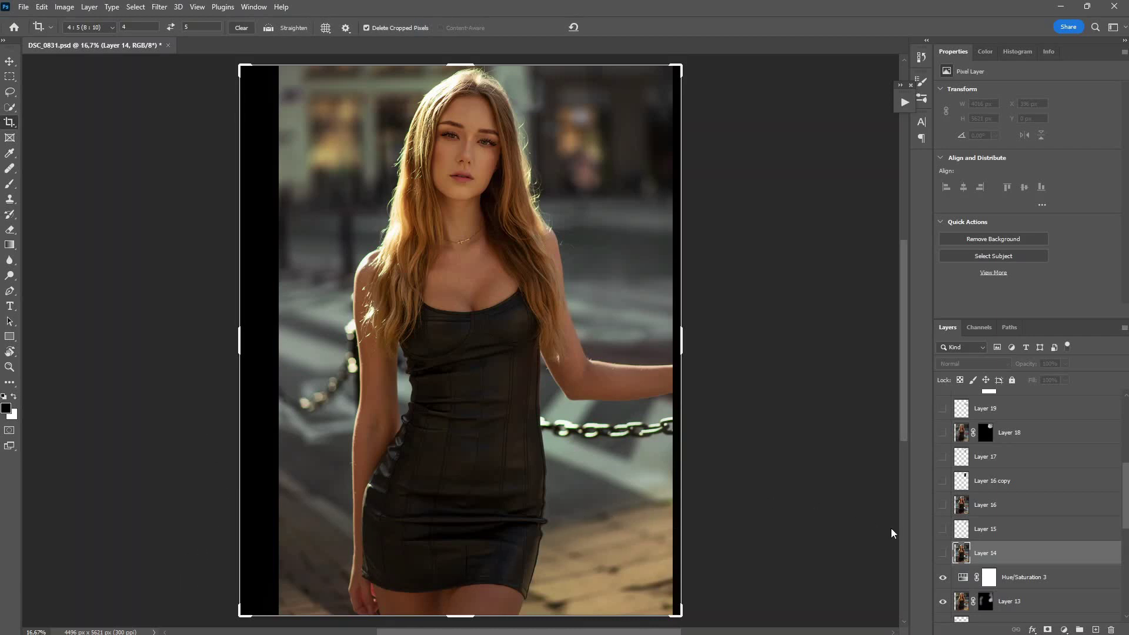
Show Layers 14, 15, 16 and 16 copy, toggling 16 copy to compare
{"action": "left_click", "coordinate": [944, 553]}
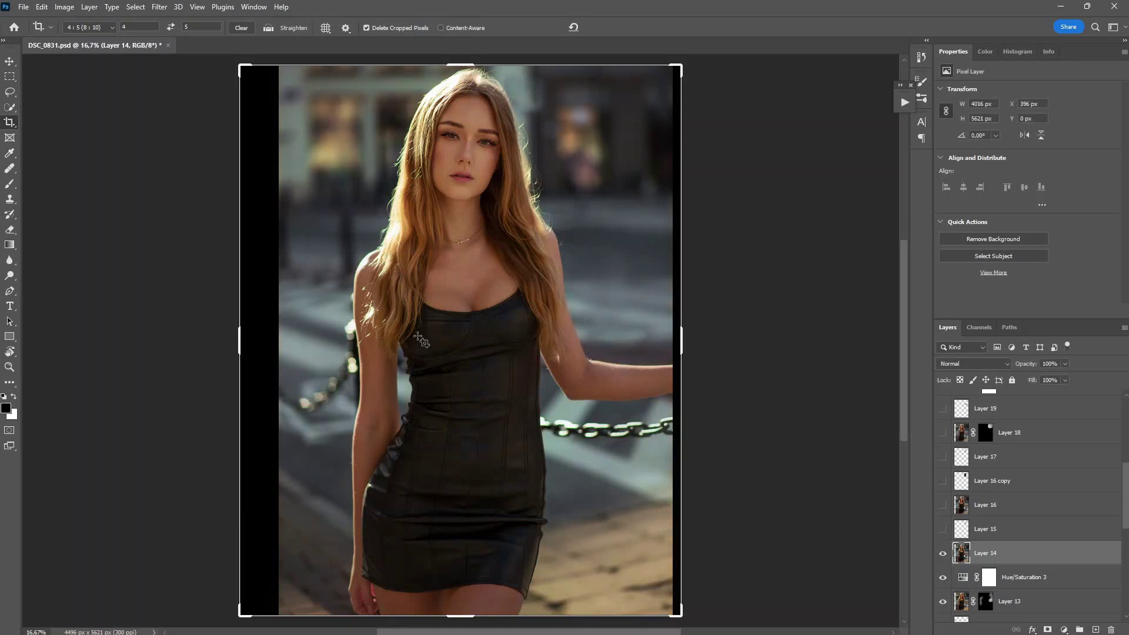
{"action": "left_click", "coordinate": [967, 530]}
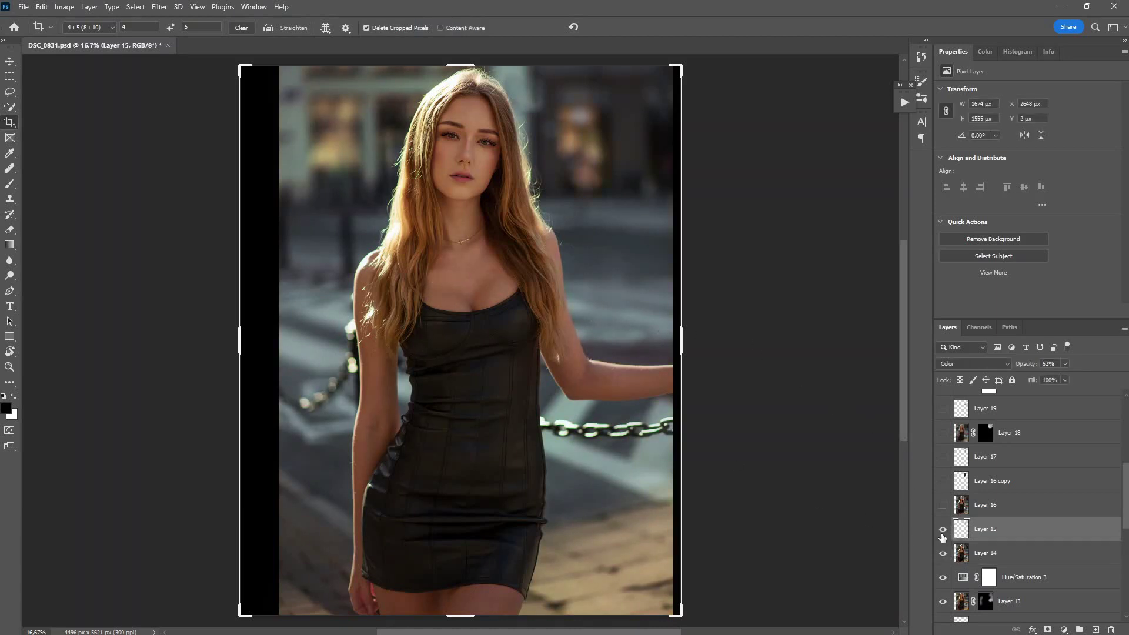
{"action": "left_click", "coordinate": [943, 529]}
{"action": "double_click", "coordinate": [956, 501]}
{"action": "key", "text": "Escape"}
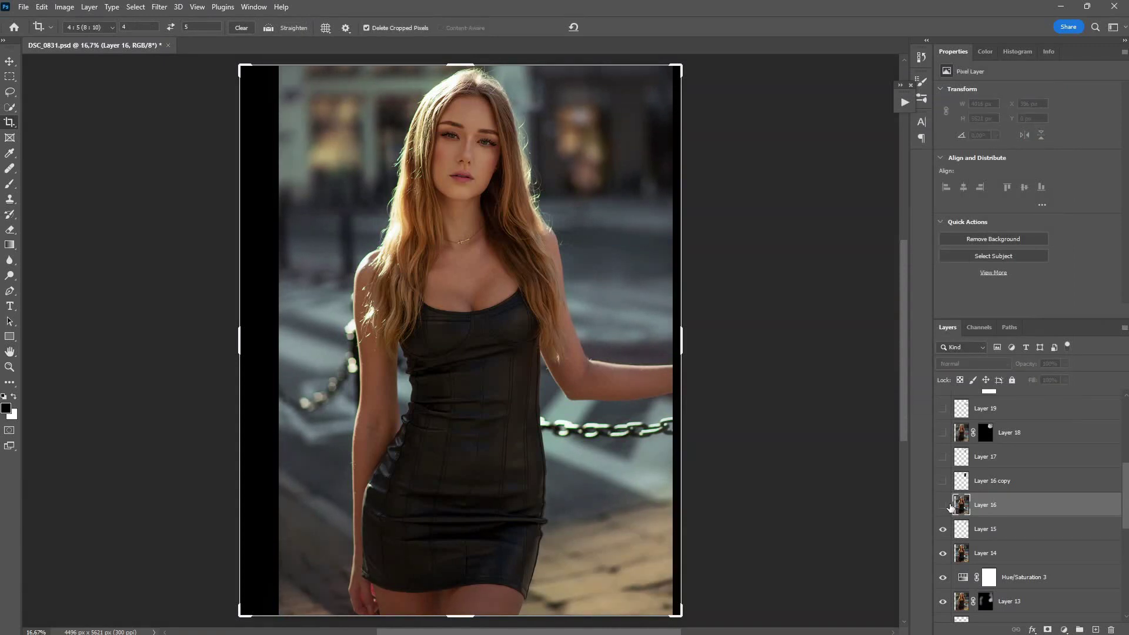
{"action": "left_click", "coordinate": [944, 505]}
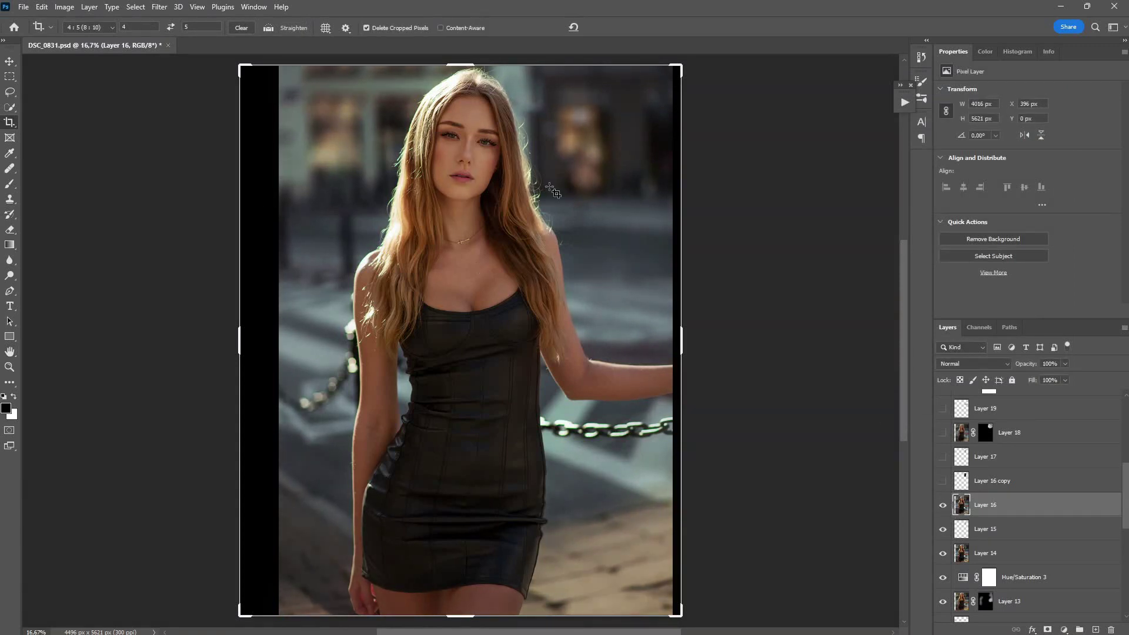
{"action": "left_click", "coordinate": [942, 481]}
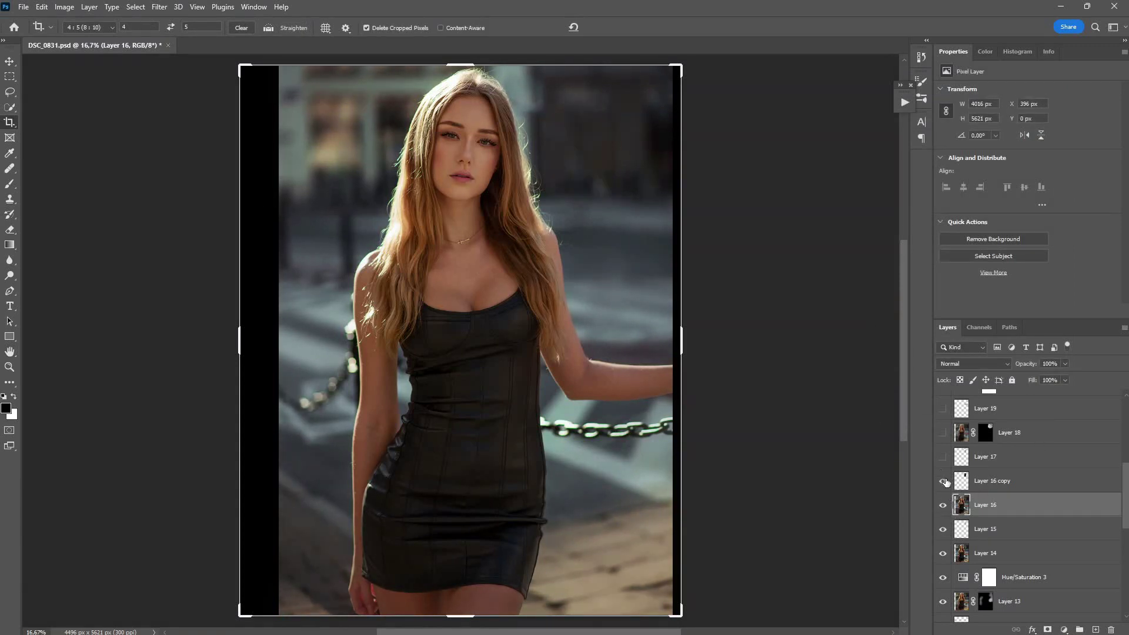
{"action": "scroll", "coordinate": [1126, 494], "scroll_direction": "up", "scroll_amount": 3}
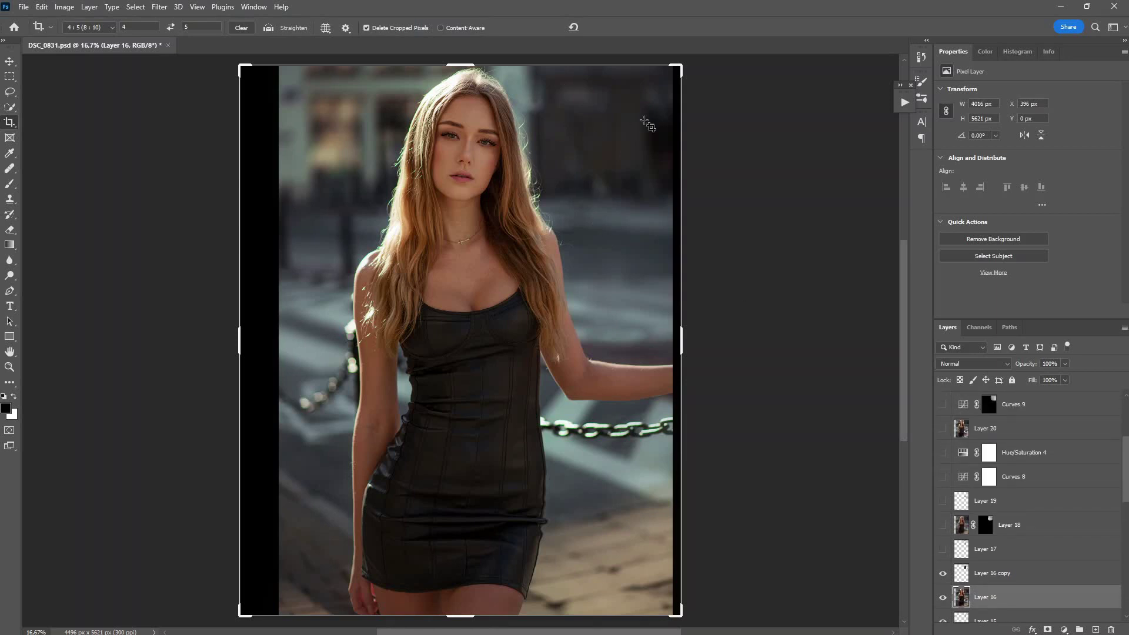
{"action": "left_click", "coordinate": [964, 573]}
{"action": "left_click", "coordinate": [943, 573]}
{"action": "left_click", "coordinate": [945, 574]}
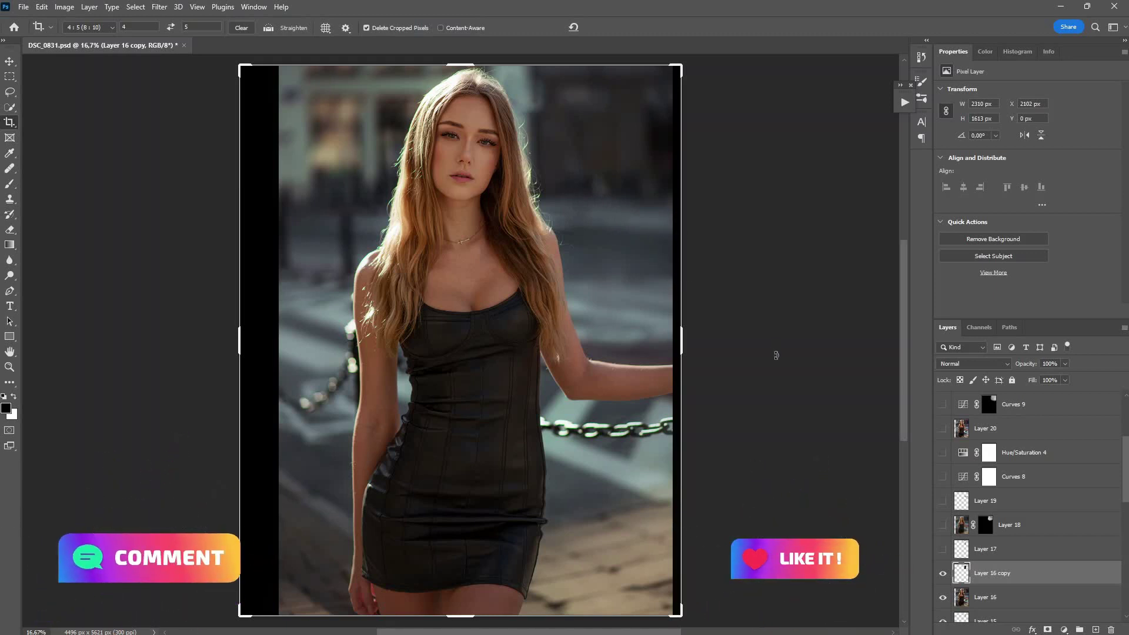
Show Layers 17, 18 and 19 in the stack
{"action": "left_click", "coordinate": [943, 552]}
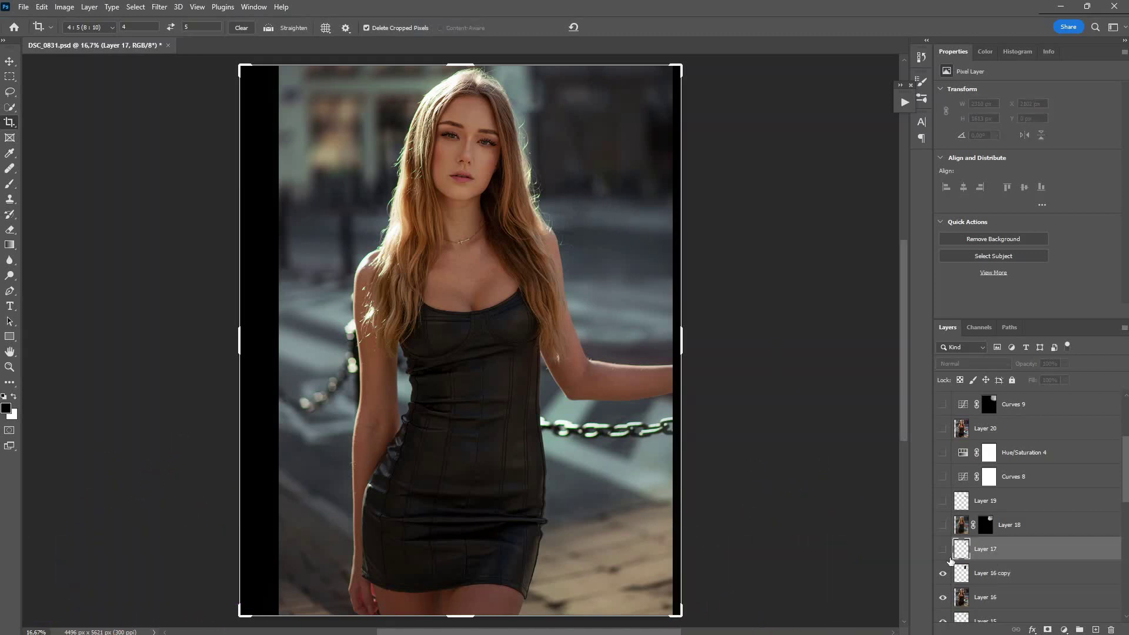
{"action": "left_click", "coordinate": [941, 525]}
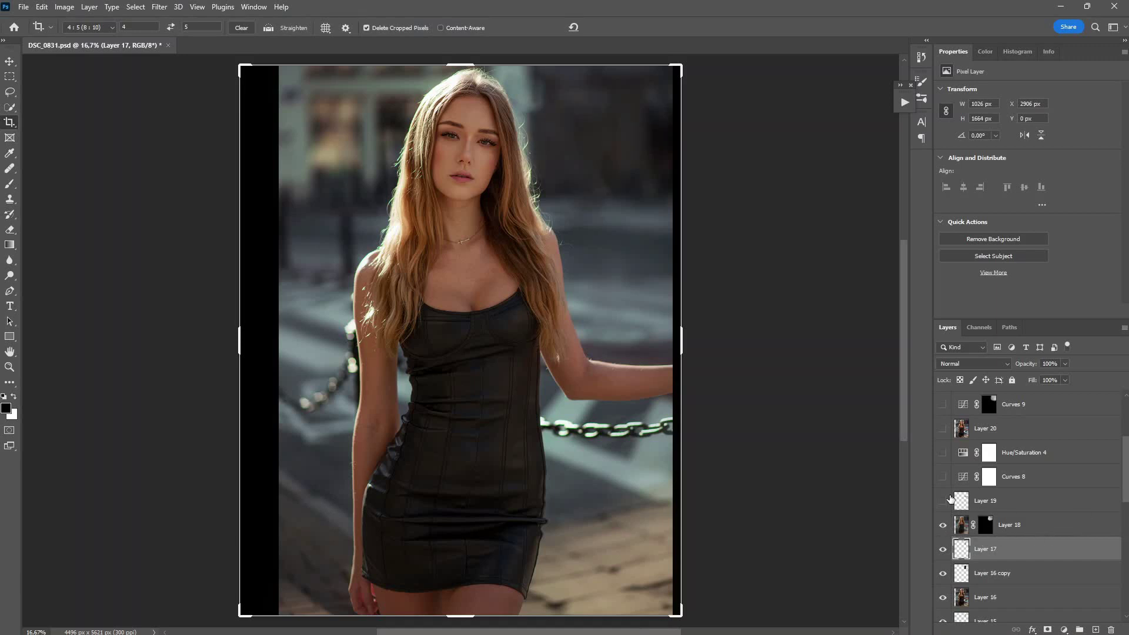
{"action": "left_click", "coordinate": [939, 502]}
{"action": "scroll", "coordinate": [941, 515], "scroll_direction": "up", "scroll_amount": 3}
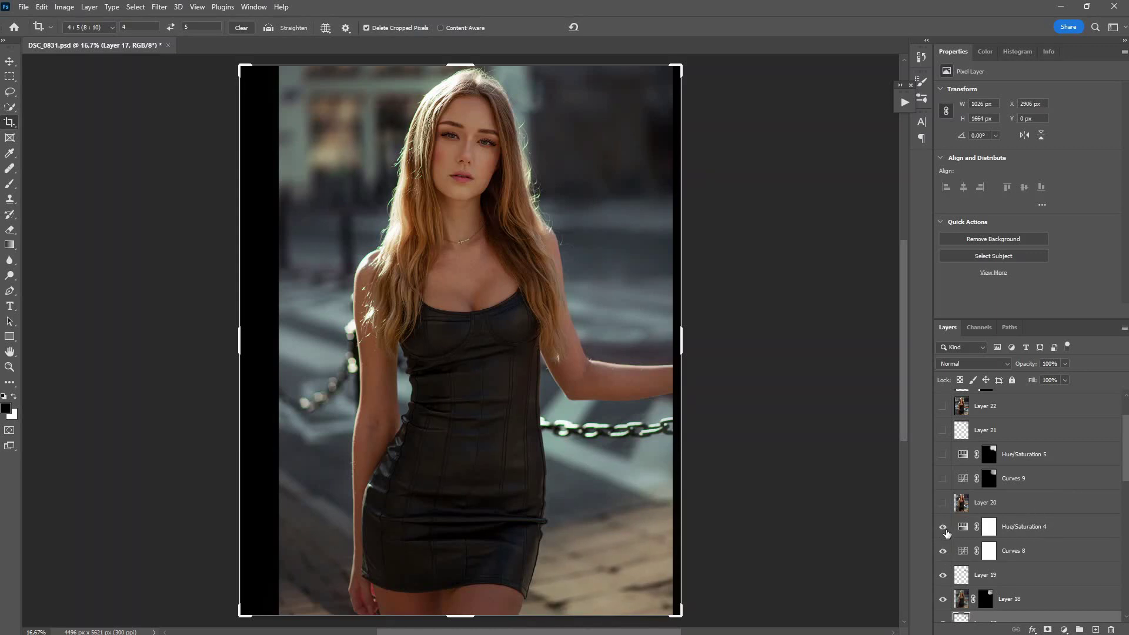
Compare Layer 20 on and off, leave it hidden, and select Hue/Saturation 4
{"action": "left_click", "coordinate": [942, 503]}
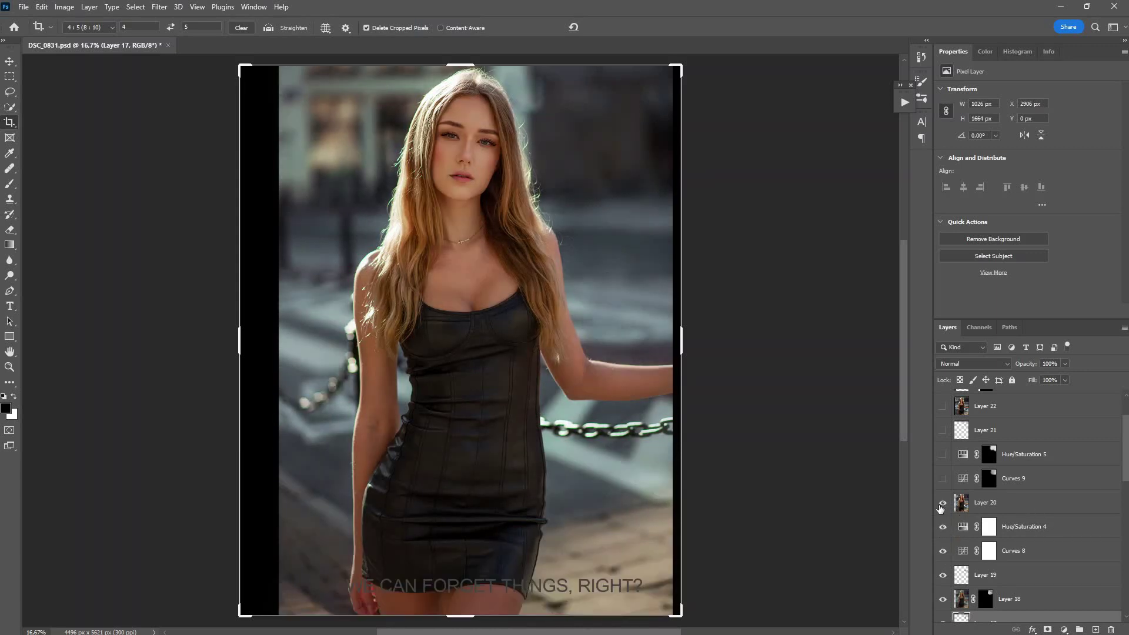
{"action": "left_click", "coordinate": [942, 503]}
{"action": "left_click", "coordinate": [942, 503]}
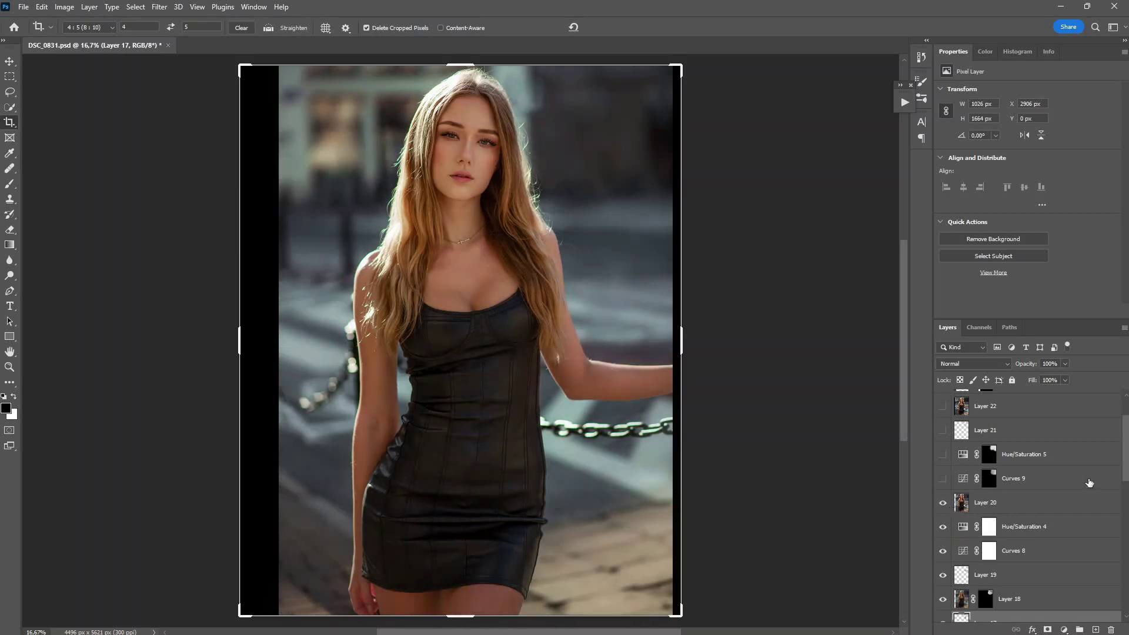
{"action": "left_click", "coordinate": [943, 503]}
{"action": "left_click", "coordinate": [943, 503]}
{"action": "left_click", "coordinate": [940, 503]}
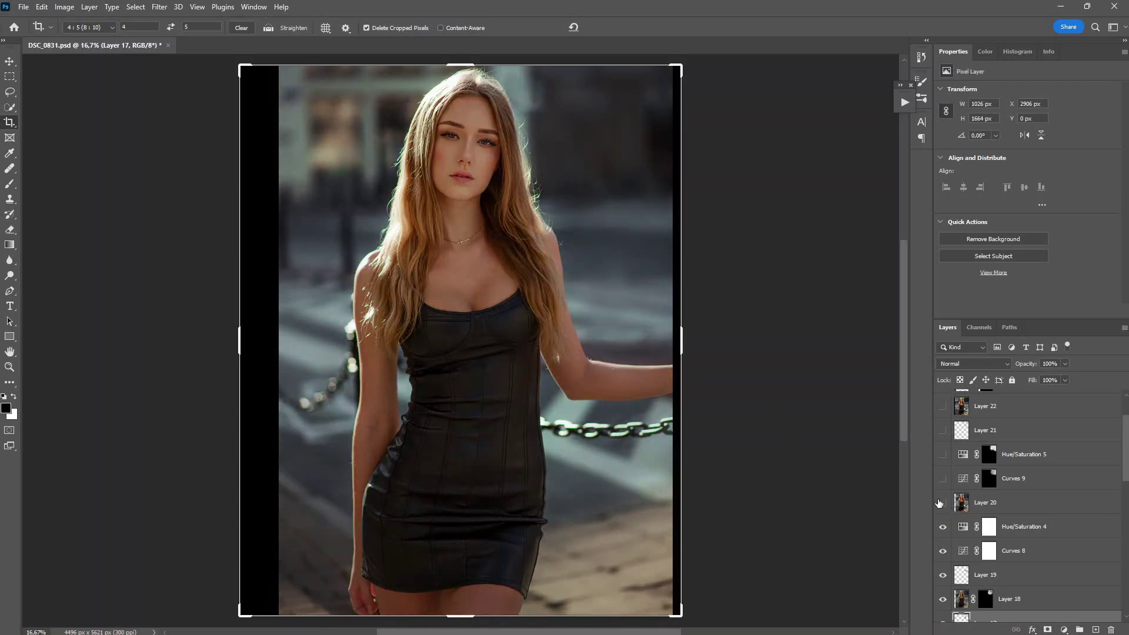
{"action": "left_click", "coordinate": [1024, 527]}
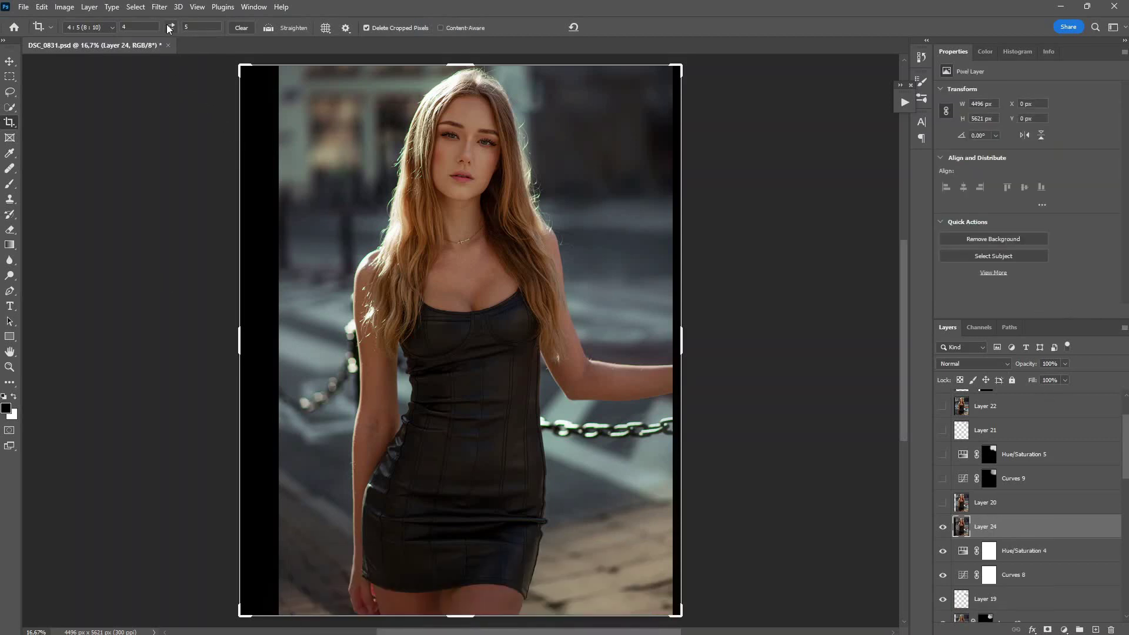
In Camera Raw on Layer 24, set Exposure +0.30, lower Highlights and add slight Contrast
{"action": "left_click", "coordinate": [161, 8]}
{"action": "left_click", "coordinate": [203, 96]}
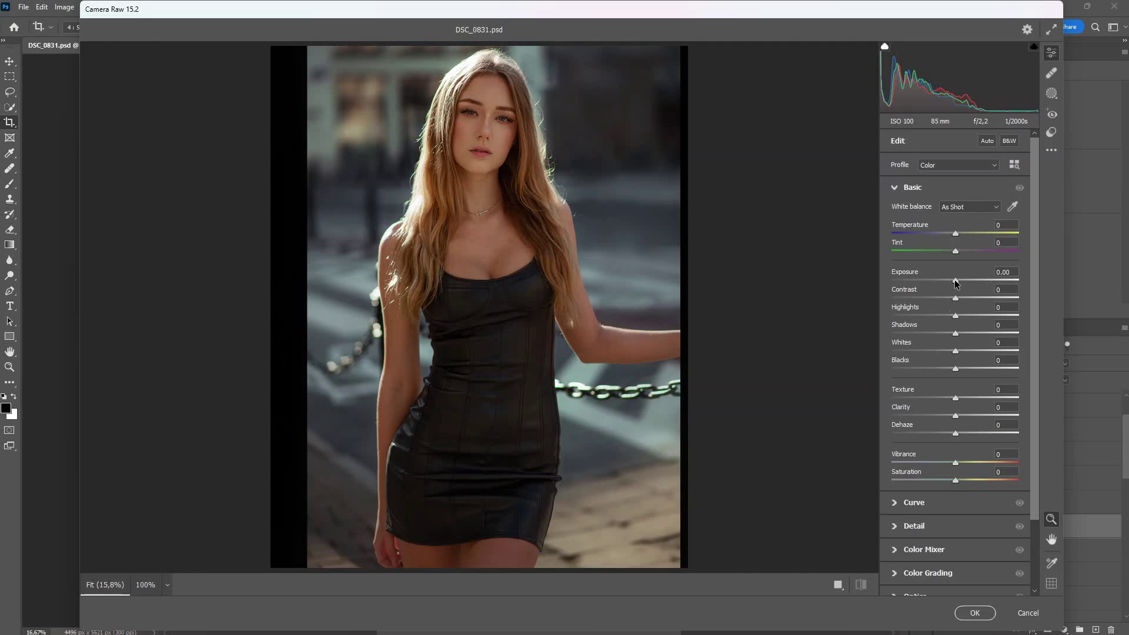
{"action": "left_click_drag", "start_coordinate": [955, 283], "coordinate": [961, 287]}
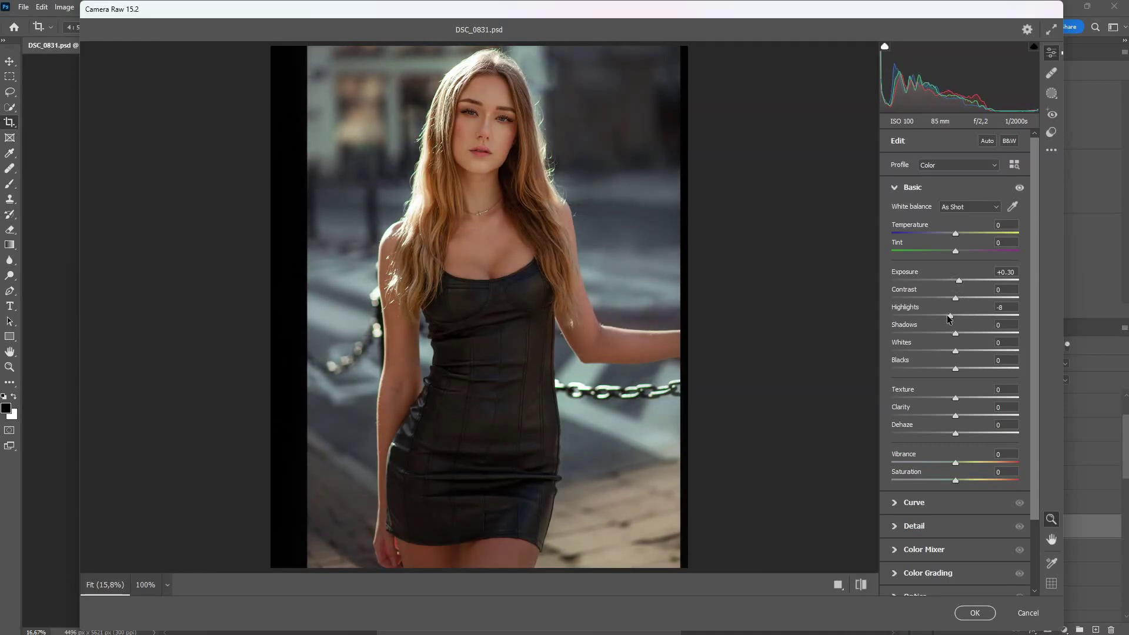
{"action": "left_click_drag", "start_coordinate": [954, 318], "coordinate": [978, 351]}
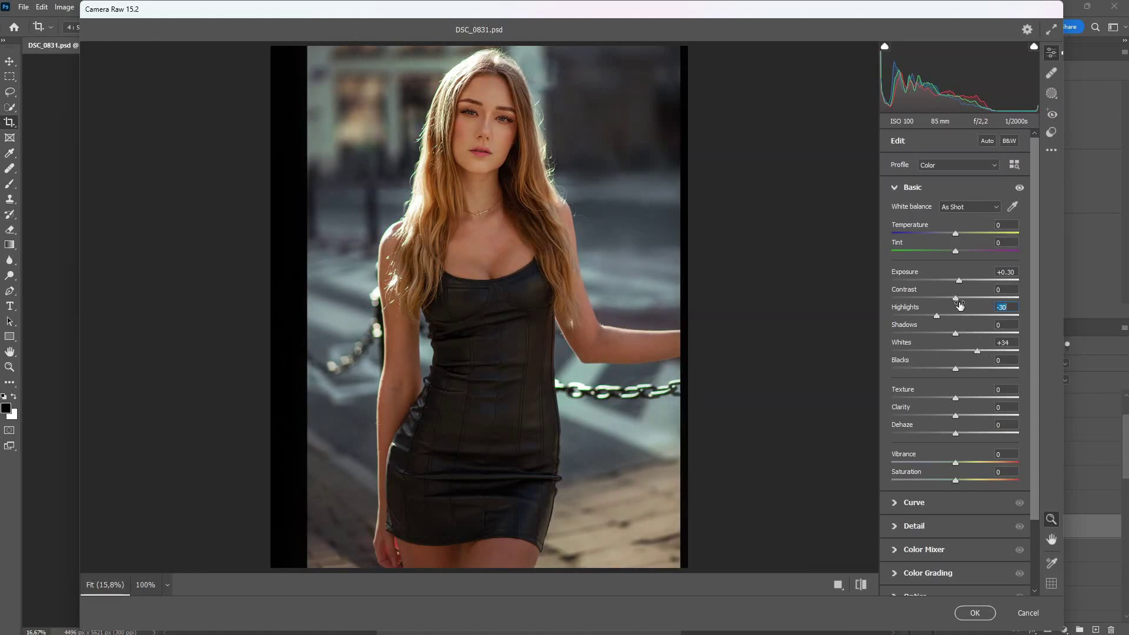
{"action": "left_click_drag", "start_coordinate": [957, 300], "coordinate": [957, 300]}
Apply the Camera Raw adjustments and toggle Layer 24 to compare before and after
{"action": "left_click", "coordinate": [961, 609]}
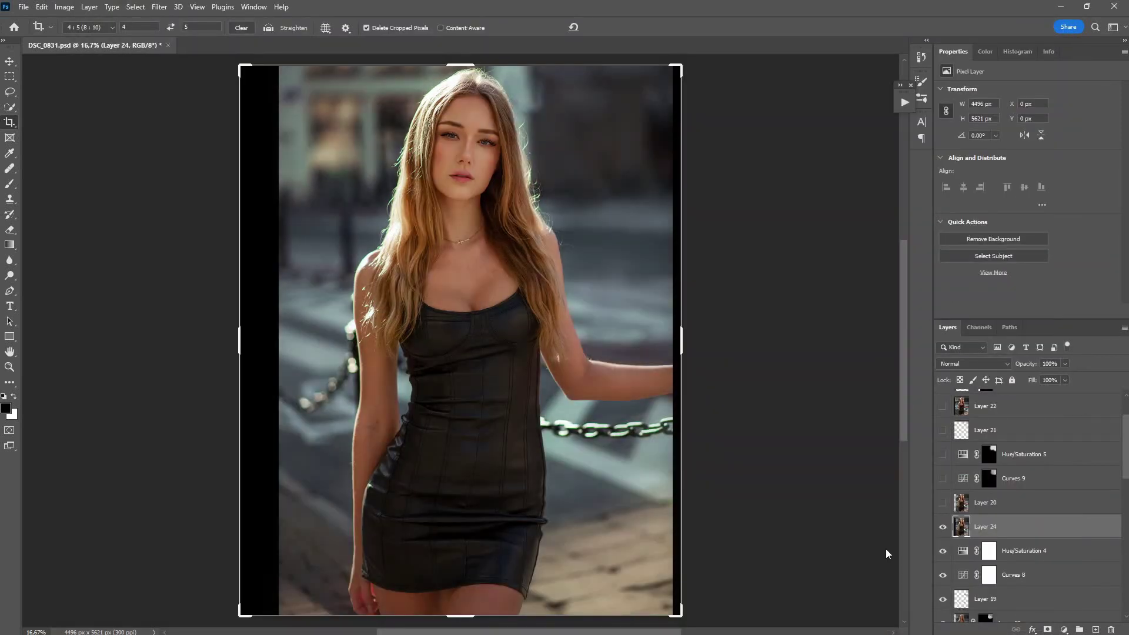
{"action": "left_click", "coordinate": [944, 527]}
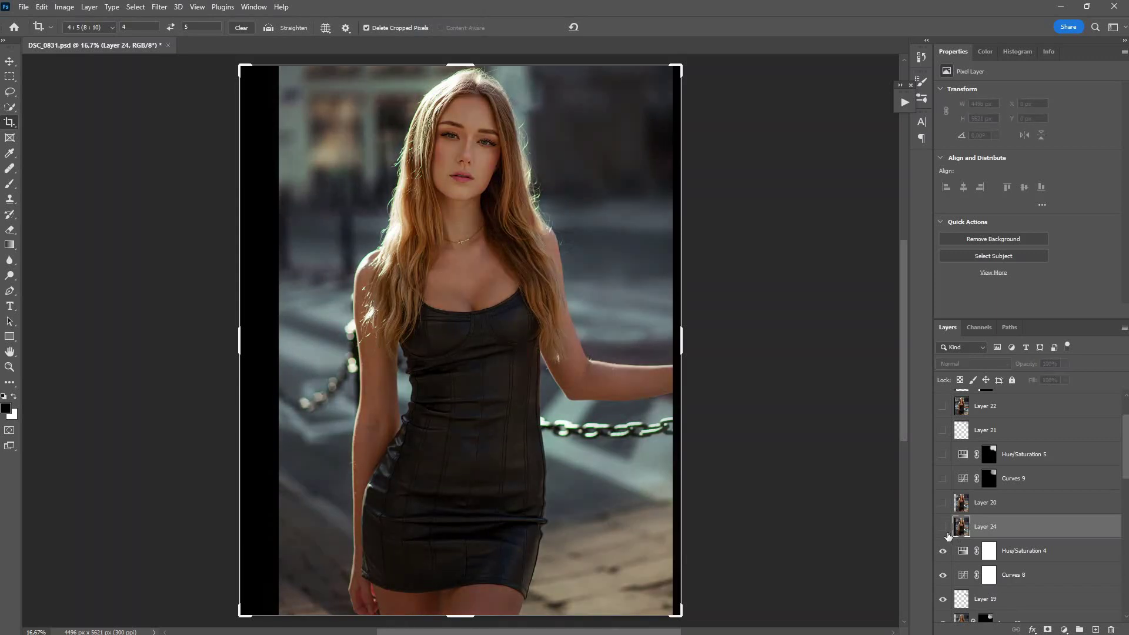
{"action": "left_click", "coordinate": [943, 528]}
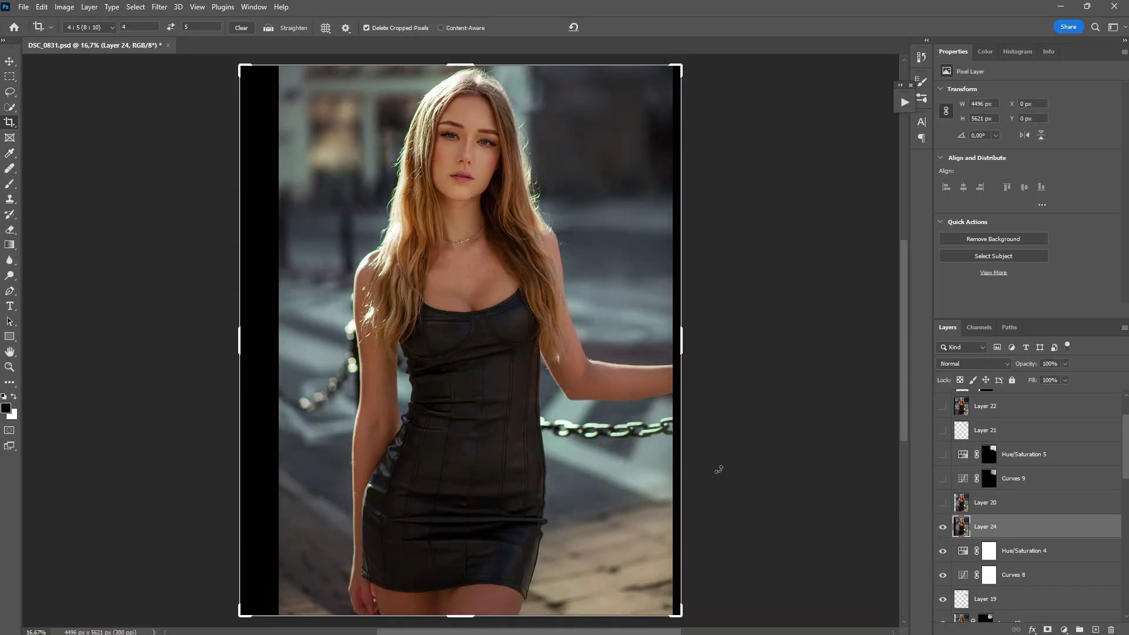
Delete Layer 24 from the layer stack
{"action": "right_click", "coordinate": [1020, 529]}
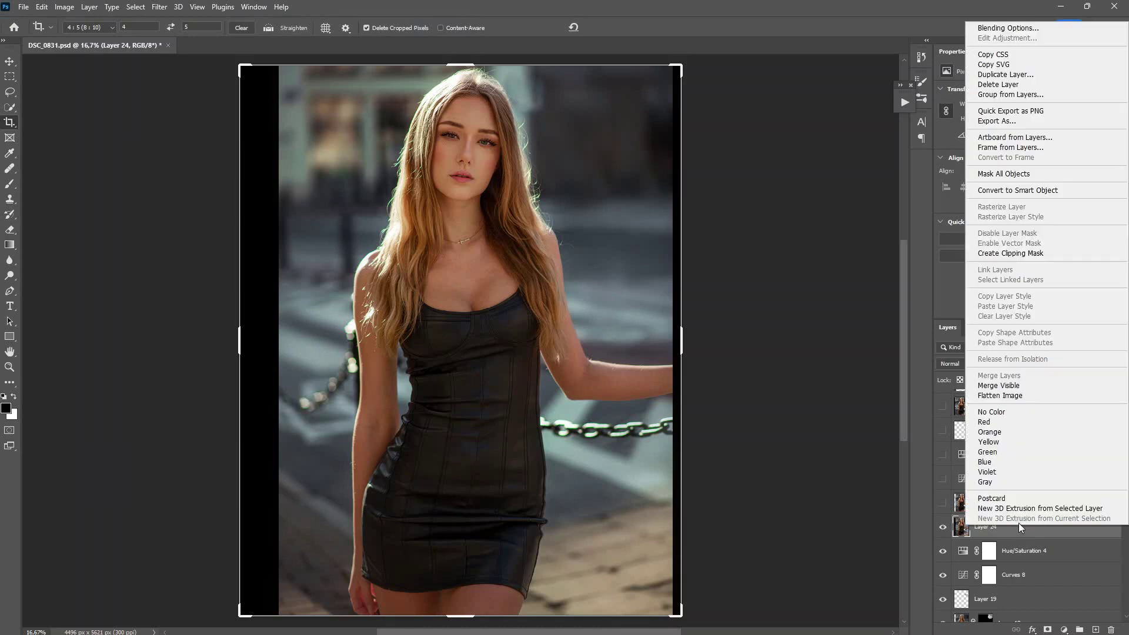
{"action": "left_click", "coordinate": [1021, 85]}
{"action": "left_click", "coordinate": [531, 241]}
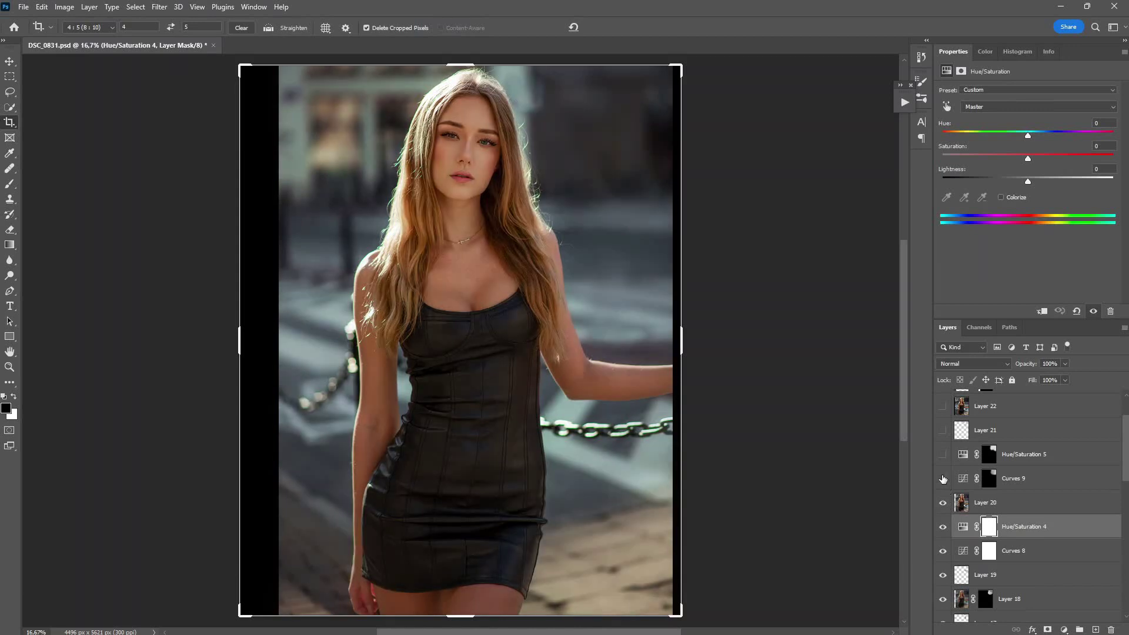
Turn visibility back on for Curves 9, Hue/Saturation 5 and Layer 21
{"action": "left_click", "coordinate": [943, 478]}
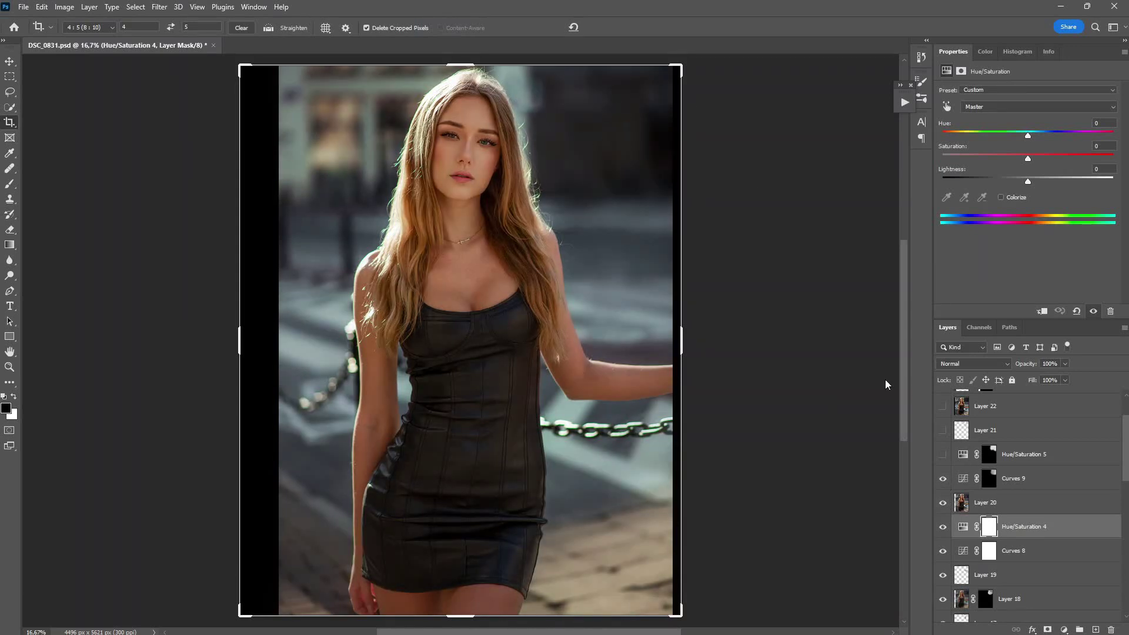
{"action": "left_click", "coordinate": [943, 454]}
{"action": "left_click", "coordinate": [943, 430]}
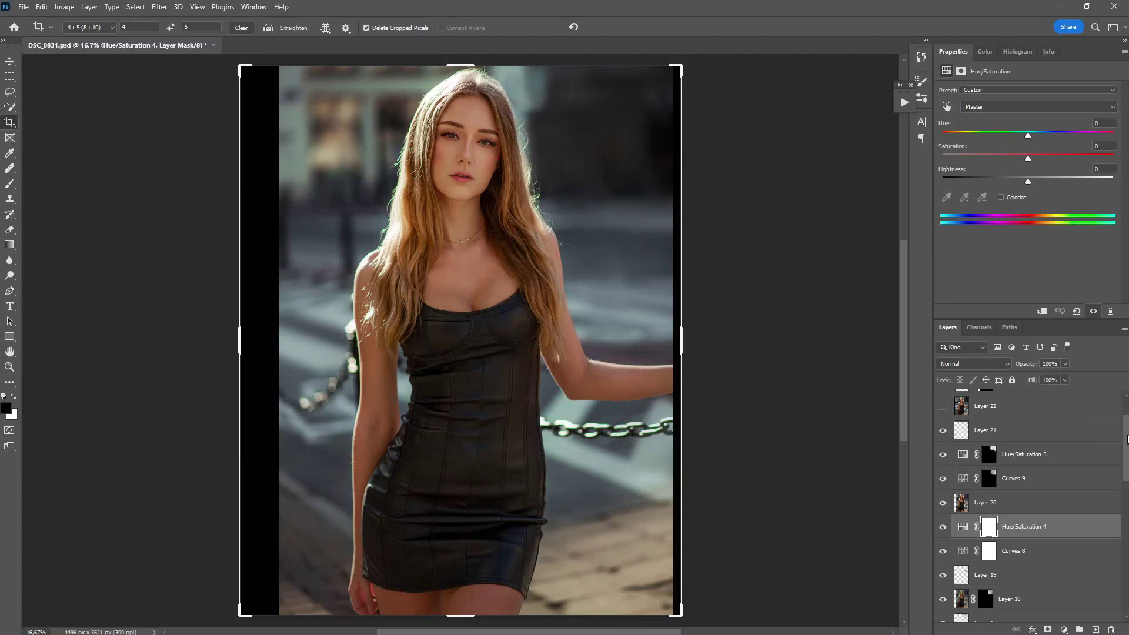
Show Layer 22 copy and Layer 23, then stamp all visible layers into a new Layer 24
{"action": "scroll", "coordinate": [1127, 439], "scroll_direction": "up", "scroll_amount": 2}
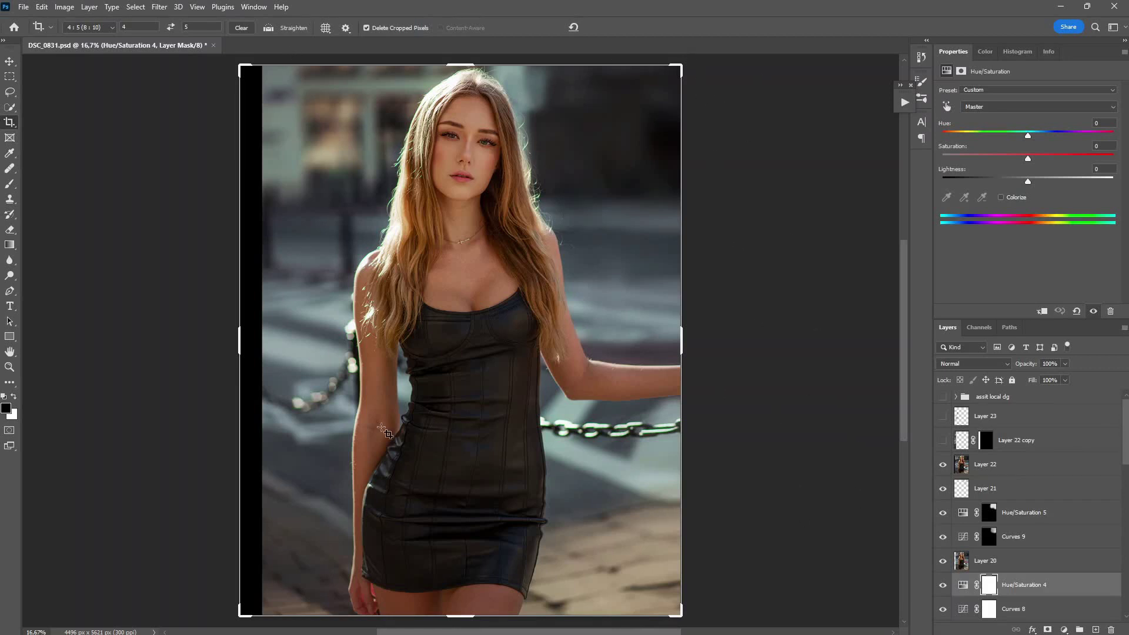
{"action": "left_click", "coordinate": [943, 440]}
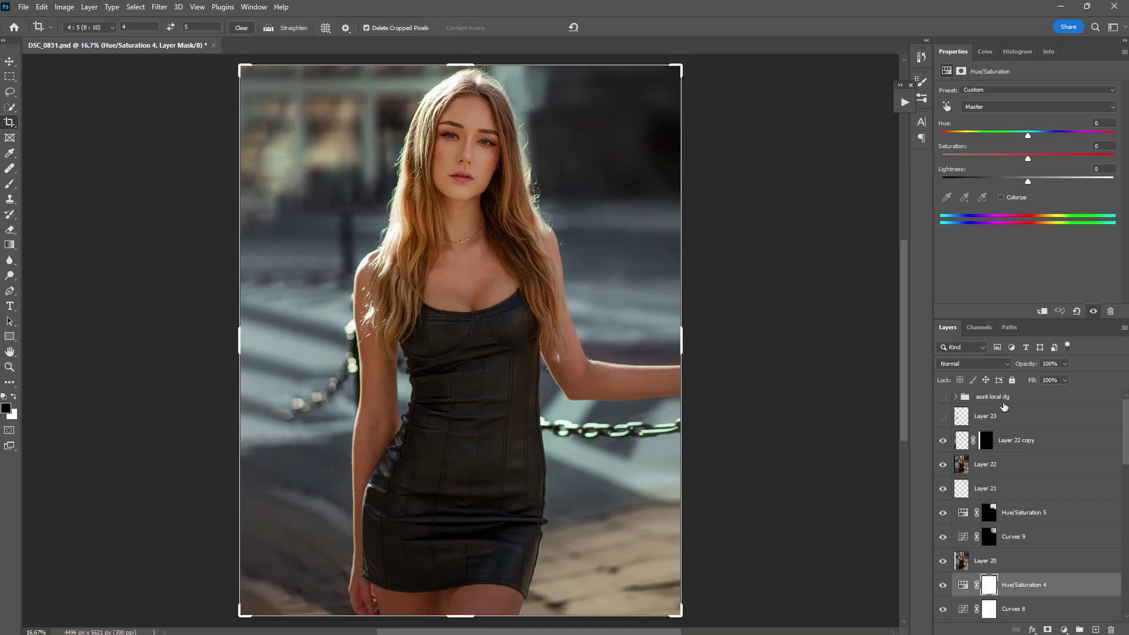
{"action": "left_click", "coordinate": [942, 416]}
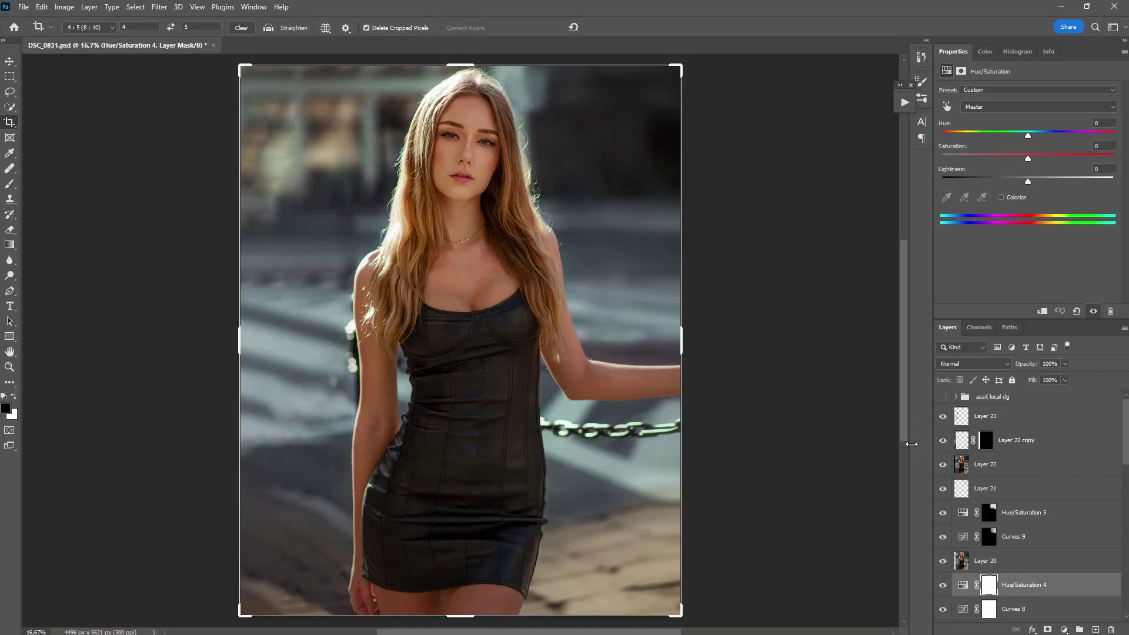
{"action": "key", "text": "ctrl+shift+alt+e"}
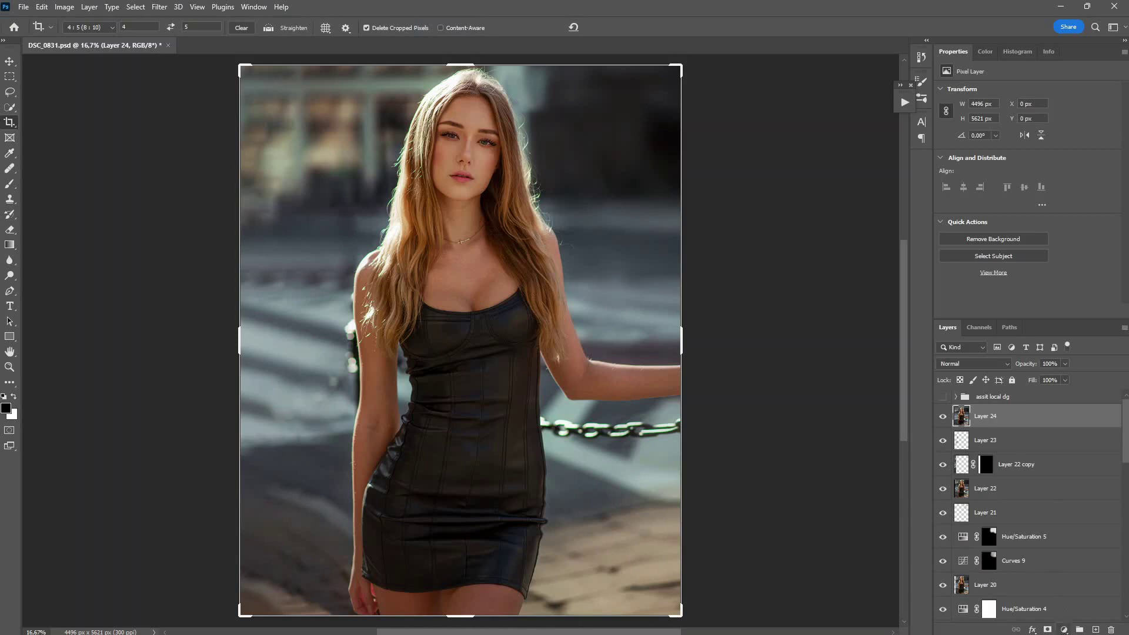
Add a Curves 10 adjustment layer and try points on its Green channel curve
{"action": "left_click", "coordinate": [1063, 629]}
{"action": "left_click", "coordinate": [1070, 486]}
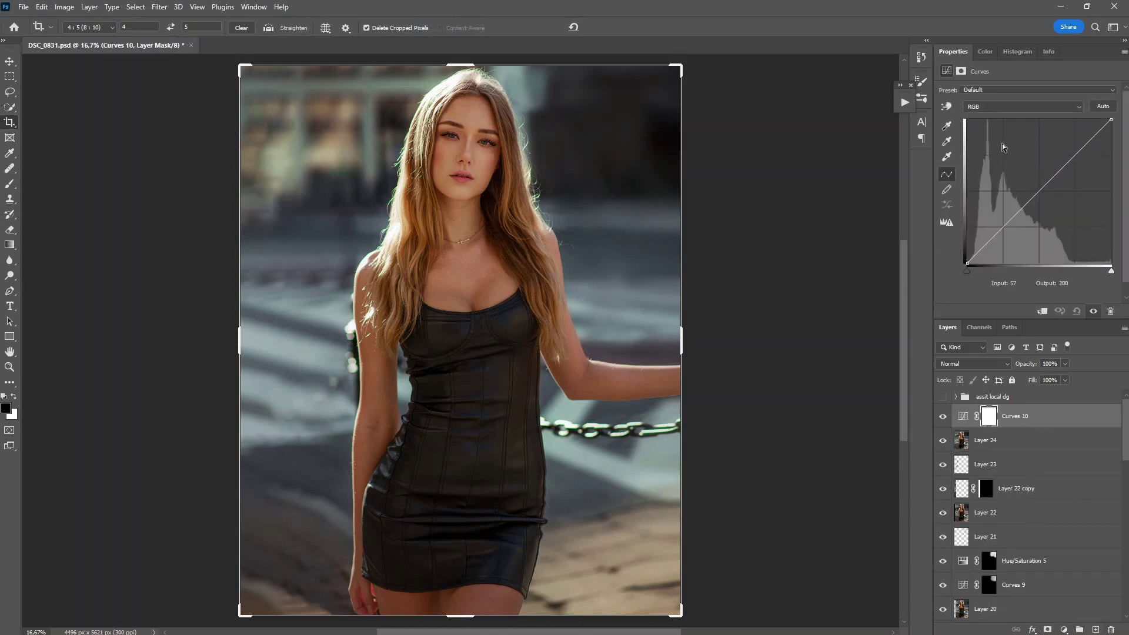
{"action": "left_click", "coordinate": [1011, 106]}
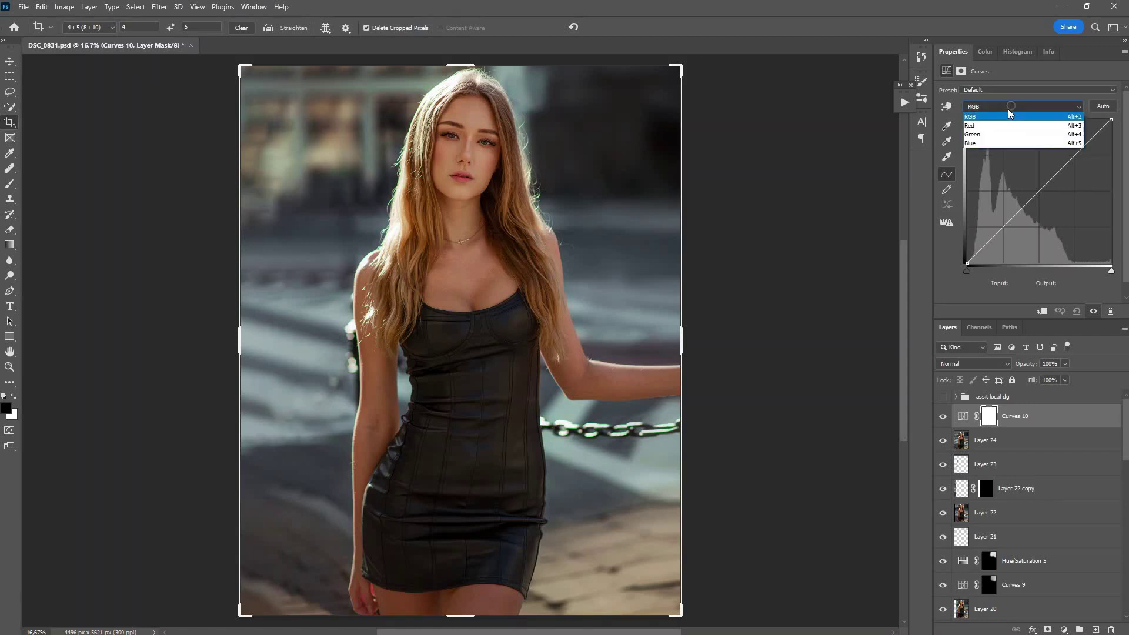
{"action": "left_click", "coordinate": [1003, 134]}
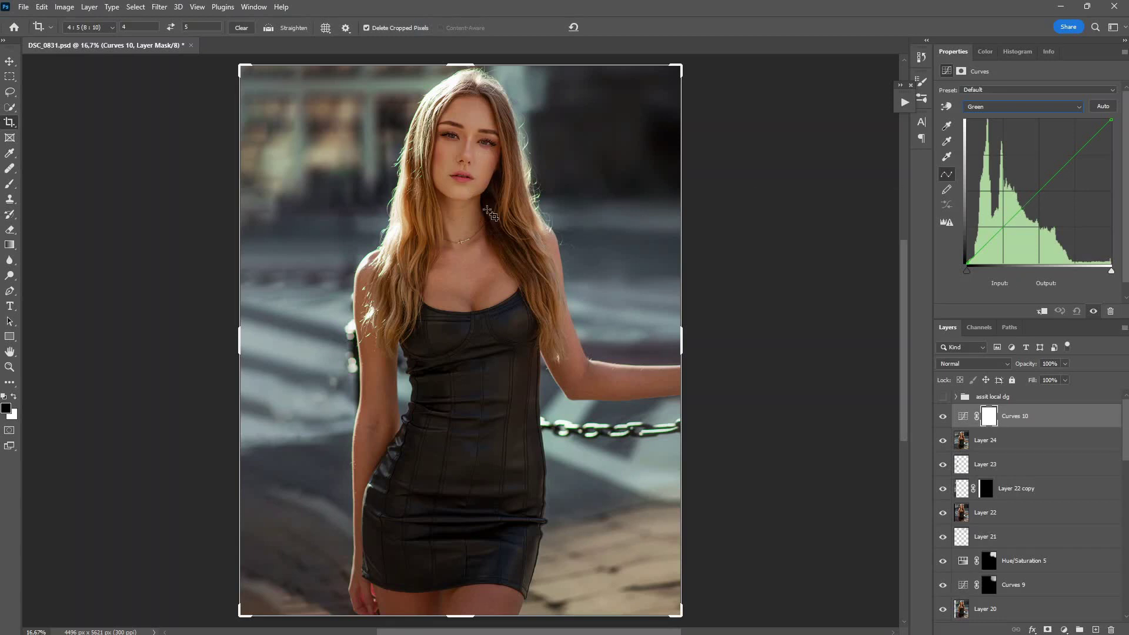
{"action": "left_click", "coordinate": [1004, 230]}
{"action": "left_click", "coordinate": [1039, 194]}
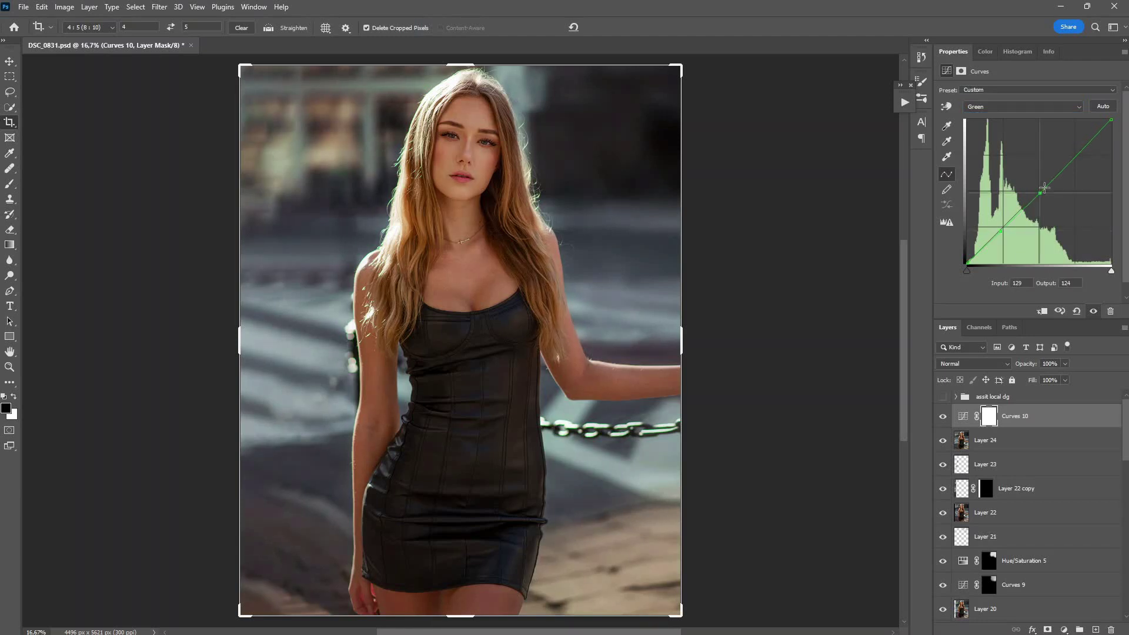
{"action": "left_click", "coordinate": [1077, 156]}
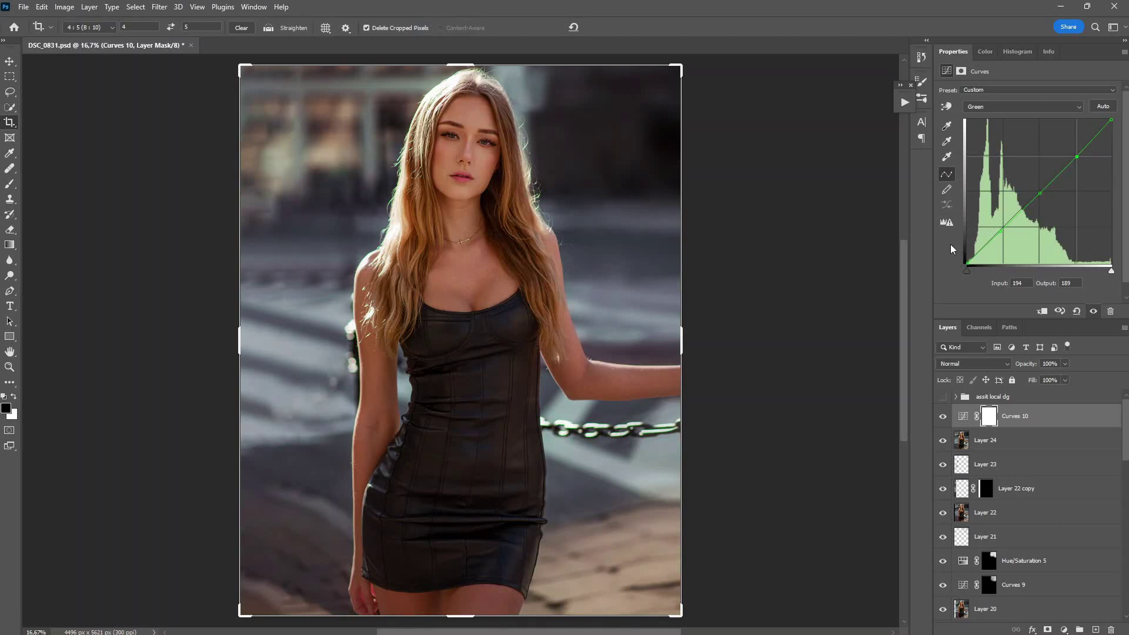
{"action": "key", "text": "ctrl+z"}
{"action": "key", "text": "ctrl+z"}
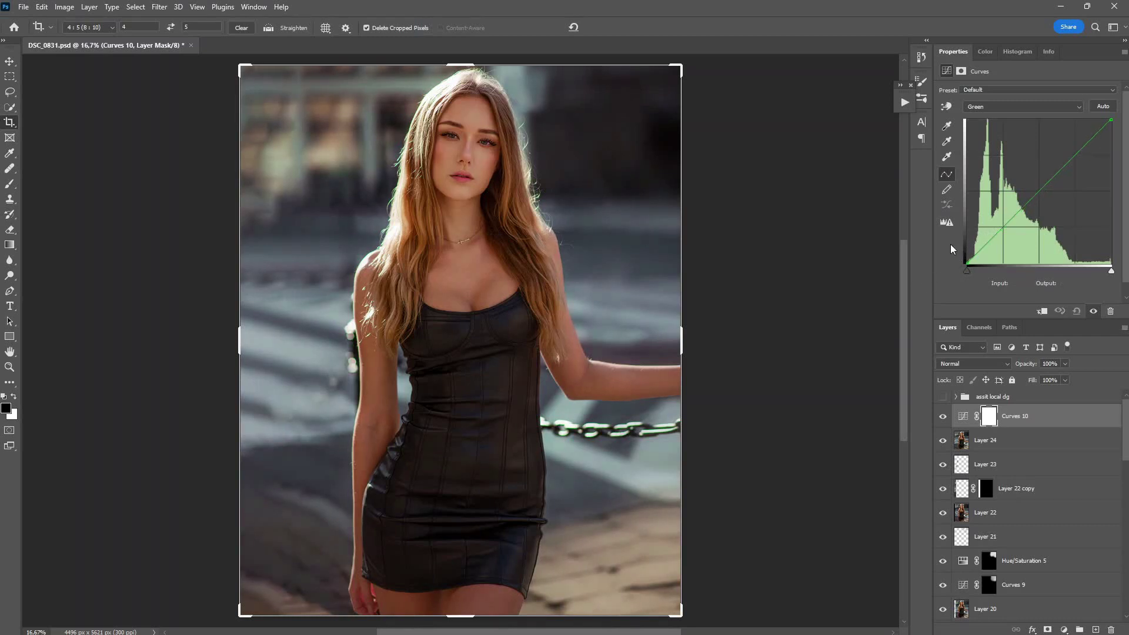
Add a Green shadow point at 64, lift the upper point 178→186, and invert the mask to black
{"action": "left_click", "coordinate": [1009, 225]}
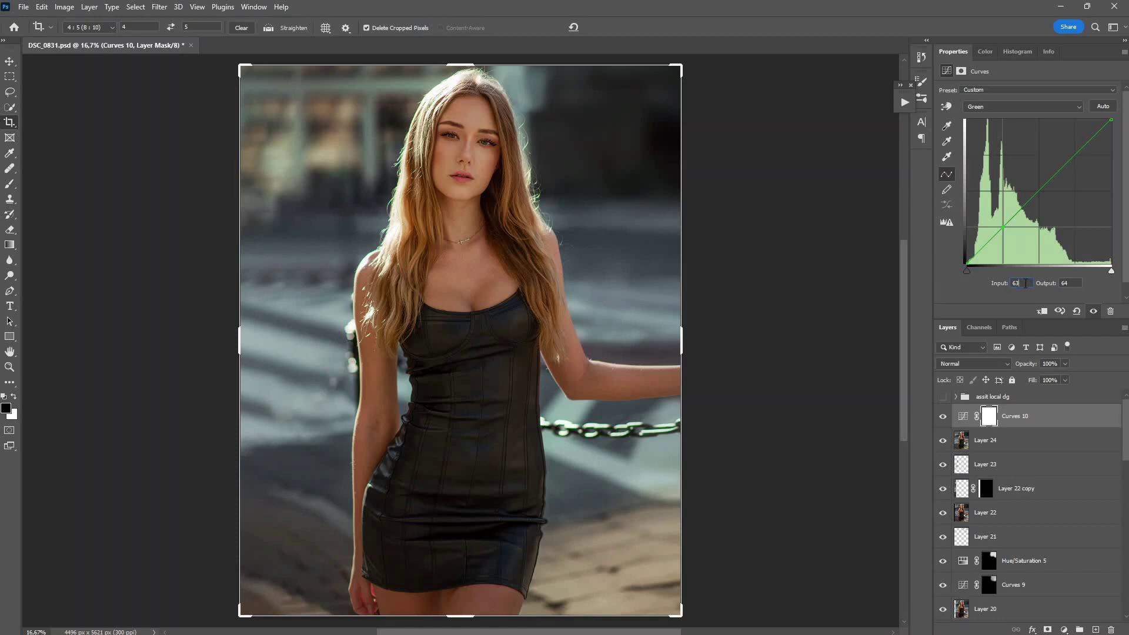
{"action": "type", "text": "64"}
{"action": "left_click", "coordinate": [1066, 162]}
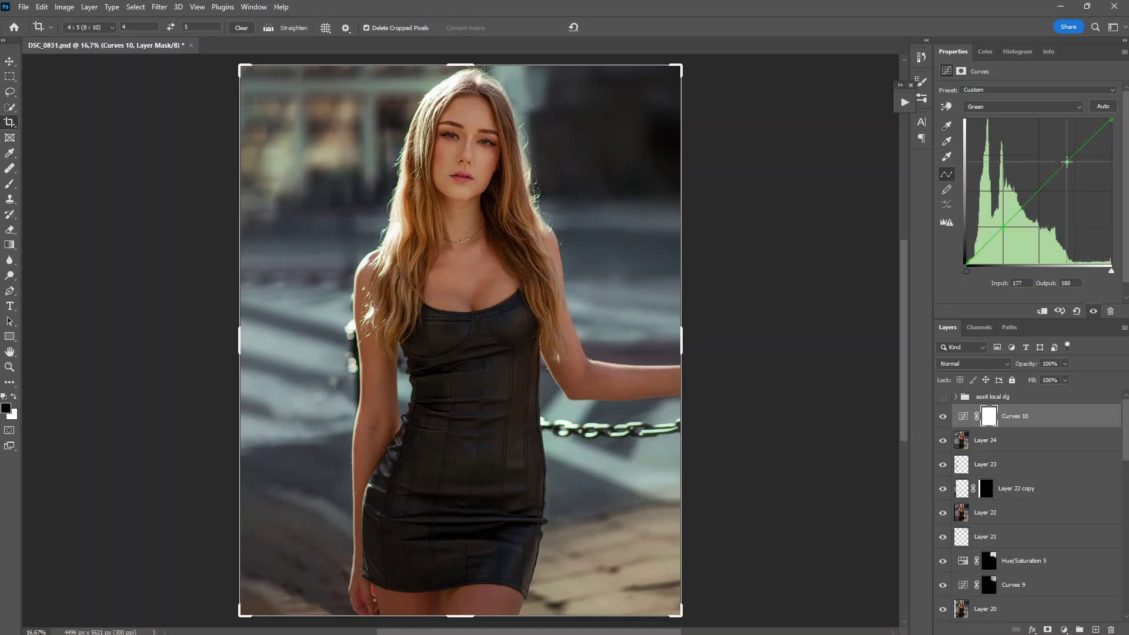
{"action": "left_click_drag", "start_coordinate": [1067, 162], "coordinate": [1067, 158]}
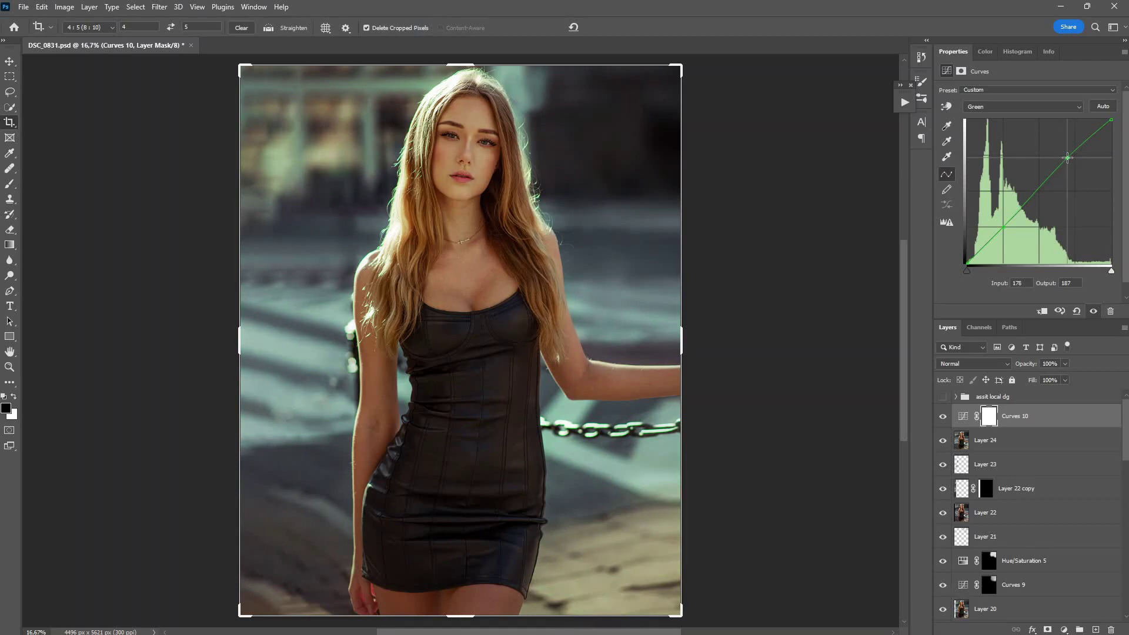
{"action": "left_click_drag", "start_coordinate": [1067, 157], "coordinate": [1068, 155]}
{"action": "key", "text": "ctrl+i"}
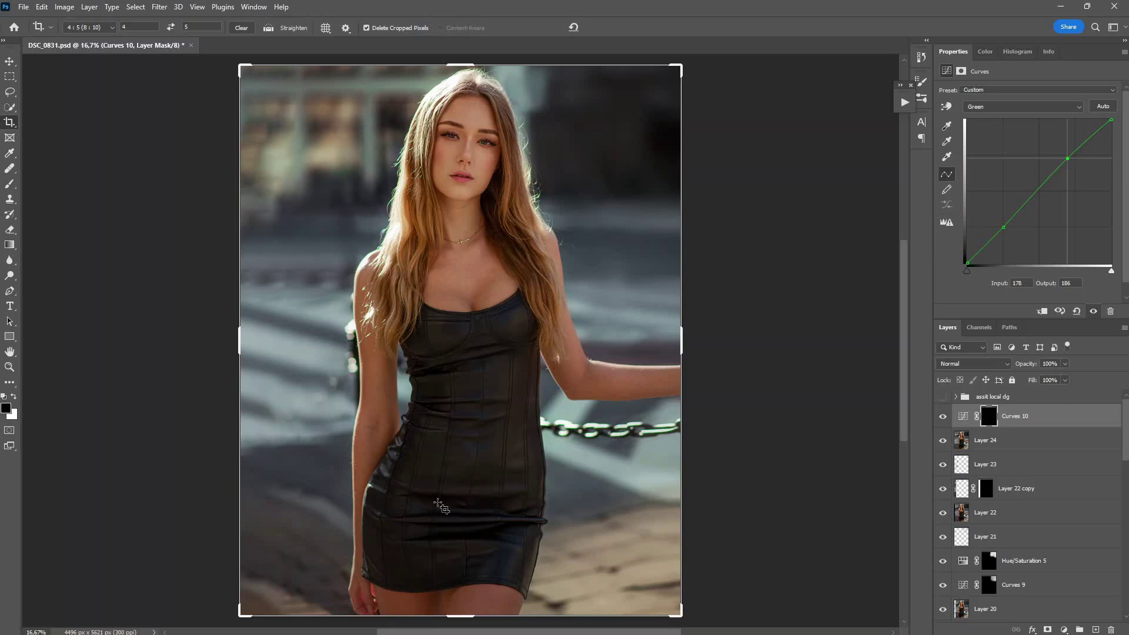
Set up a 1000 px Brush with white as the painting colour
{"action": "left_click", "coordinate": [15, 184]}
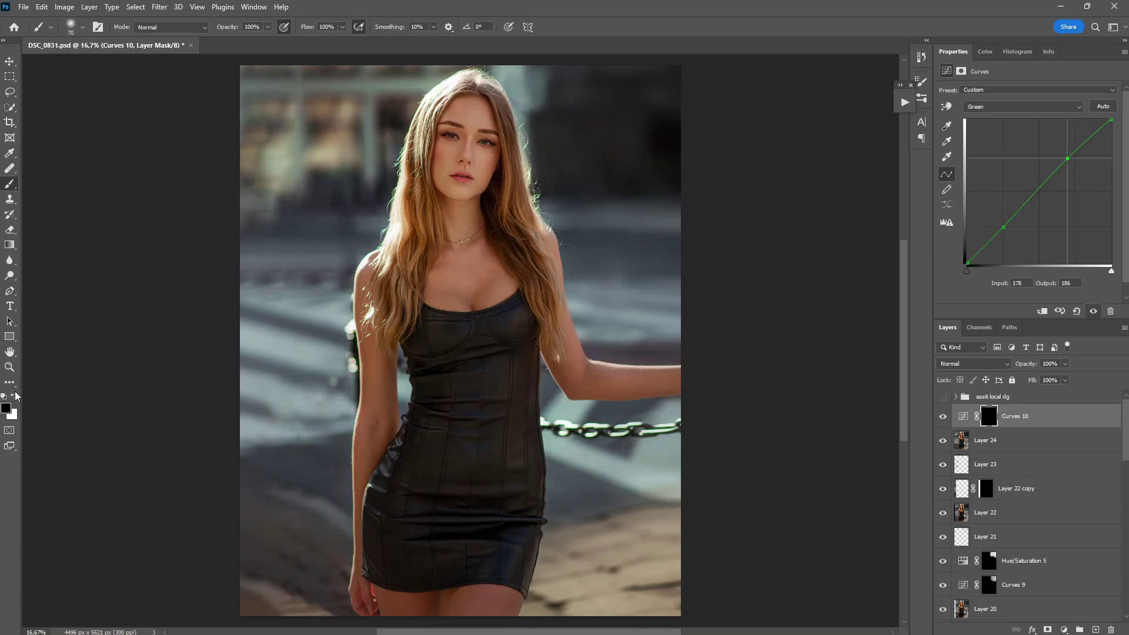
{"action": "left_click", "coordinate": [15, 396]}
{"action": "key", "text": "x"}
{"action": "key", "text": "bracketright"}
{"action": "key", "text": "bracketright"}
{"action": "key", "text": "bracketright"}
{"action": "key", "text": "bracketright"}
{"action": "key", "text": "bracketright"}
{"action": "key", "text": "bracketright"}
{"action": "key", "text": "bracketright"}
{"action": "key", "text": "bracketright"}
{"action": "key", "text": "bracketright"}
{"action": "key", "text": "bracketright"}
{"action": "key", "text": "bracketright"}
{"action": "key", "text": "bracketright"}
{"action": "key", "text": "bracketright"}
{"action": "key", "text": "bracketright"}
{"action": "key", "text": "bracketright"}
{"action": "key", "text": "x"}
Paint the Curves 10 mask over the woman's left shoulder, then stamp visible into Layer 25
{"action": "mouse_move", "coordinate": [424, 253]}
{"action": "left_mouse_down"}
{"action": "mouse_move", "coordinate": [369, 337]}
{"action": "mouse_move", "coordinate": [368, 416]}
{"action": "mouse_move", "coordinate": [459, 315]}
{"action": "mouse_move", "coordinate": [554, 336]}
{"action": "mouse_move", "coordinate": [625, 390]}
{"action": "mouse_move", "coordinate": [459, 320]}
{"action": "mouse_move", "coordinate": [517, 252]}
{"action": "mouse_move", "coordinate": [506, 260]}
{"action": "mouse_move", "coordinate": [528, 277]}
{"action": "mouse_move", "coordinate": [404, 259]}
{"action": "mouse_move", "coordinate": [446, 184]}
{"action": "mouse_move", "coordinate": [494, 200]}
{"action": "mouse_move", "coordinate": [406, 320]}
{"action": "mouse_move", "coordinate": [355, 474]}
{"action": "mouse_move", "coordinate": [471, 270]}
{"action": "mouse_move", "coordinate": [516, 339]}
{"action": "left_mouse_up"}
{"action": "key", "text": "alt+5"}
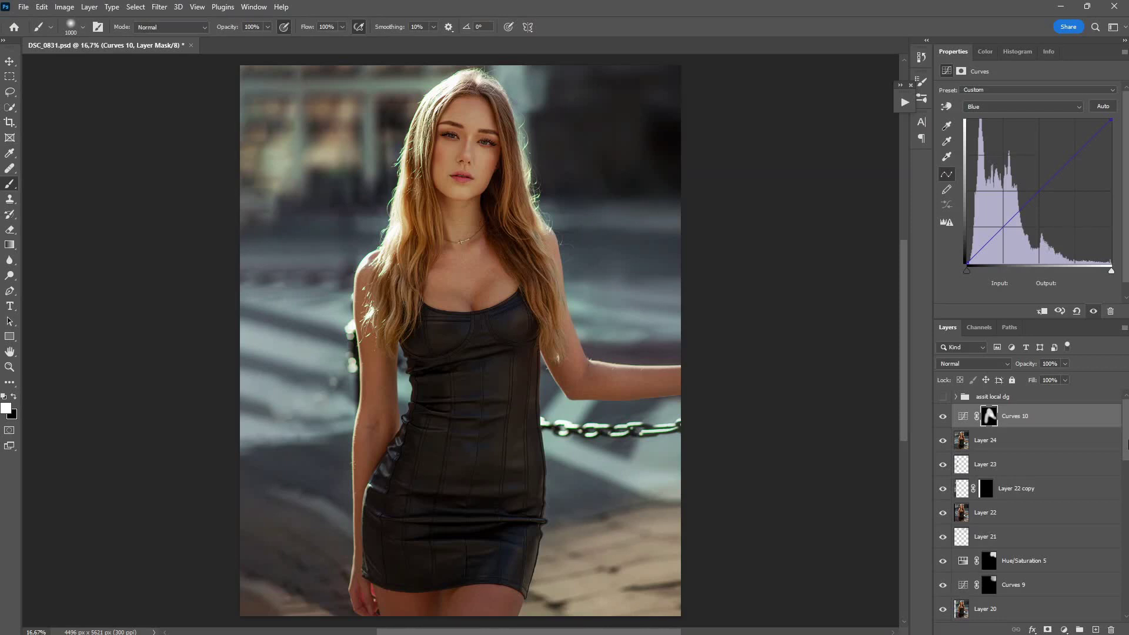
{"action": "key", "text": "ctrl+alt+shift+e"}
Open the Camera Raw Filter on Layer 25 and set Temperature +5 and Tint +7
{"action": "left_click", "coordinate": [159, 6]}
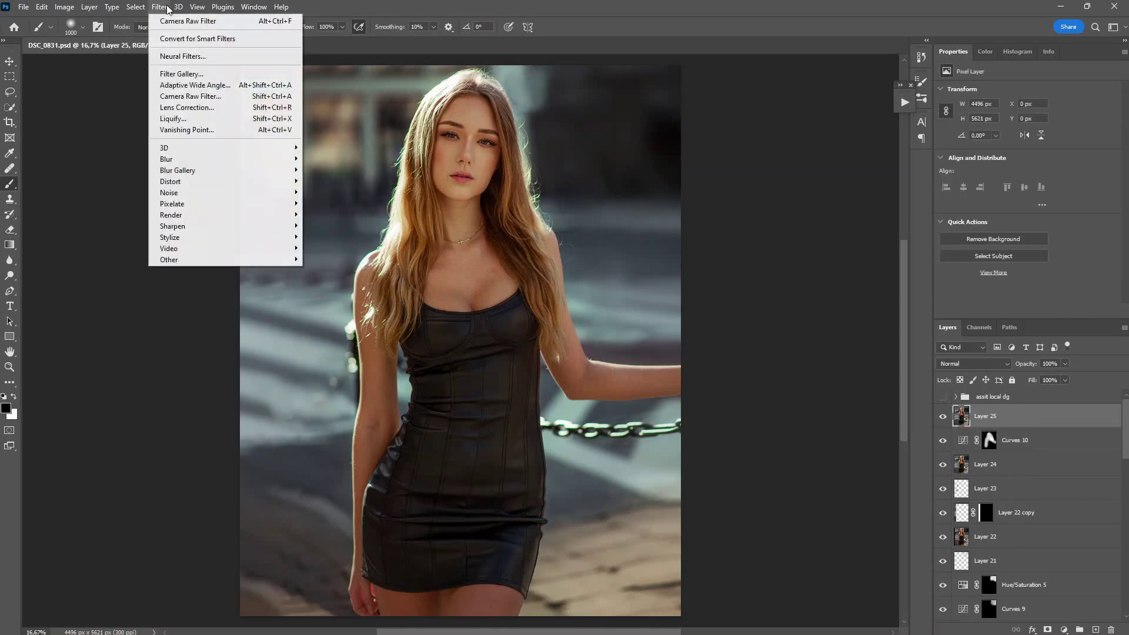
{"action": "left_click", "coordinate": [194, 96]}
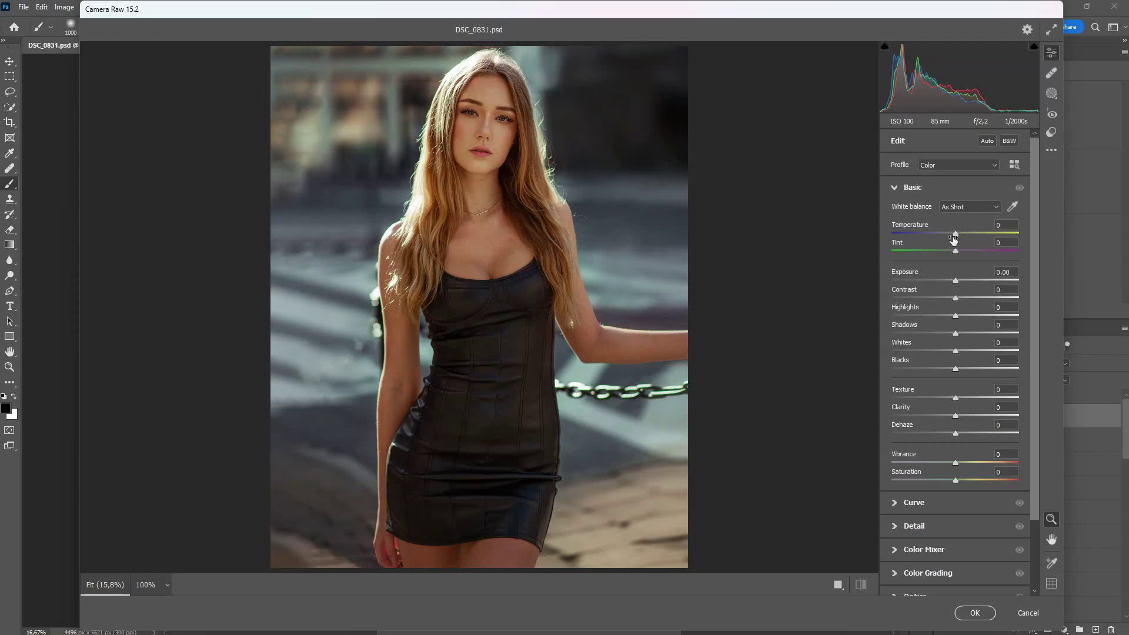
{"action": "left_click_drag", "start_coordinate": [957, 235], "coordinate": [960, 236]}
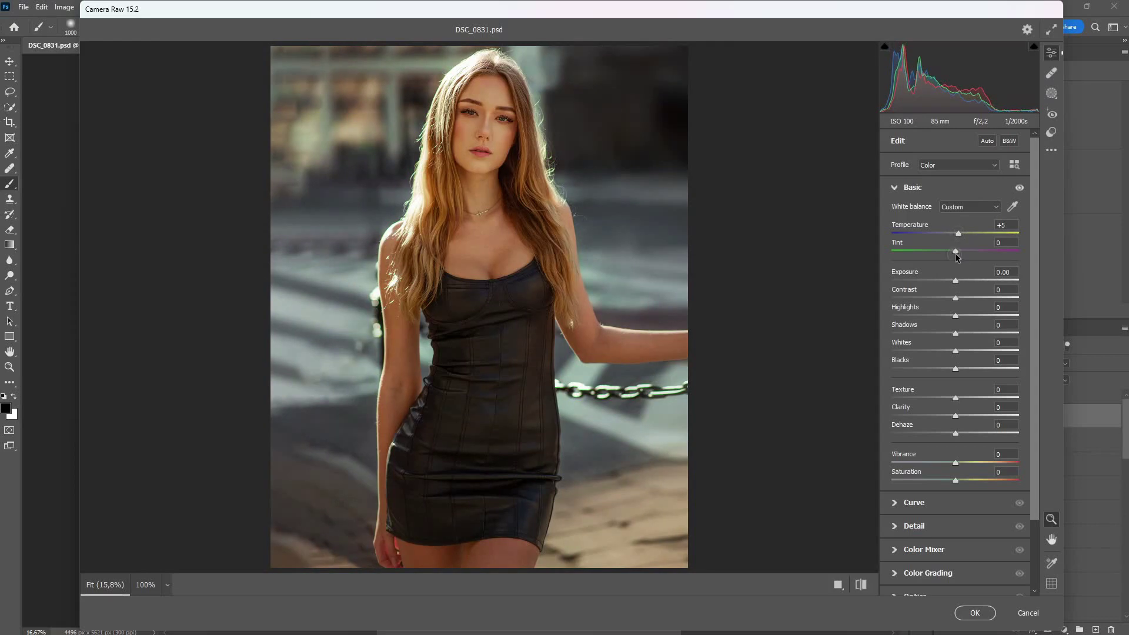
{"action": "left_click_drag", "start_coordinate": [954, 253], "coordinate": [959, 253]}
In Camera Raw's Color Mixer, raise Oranges saturation to +13 and shift Yellows hue to +10
{"action": "left_click", "coordinate": [920, 549]}
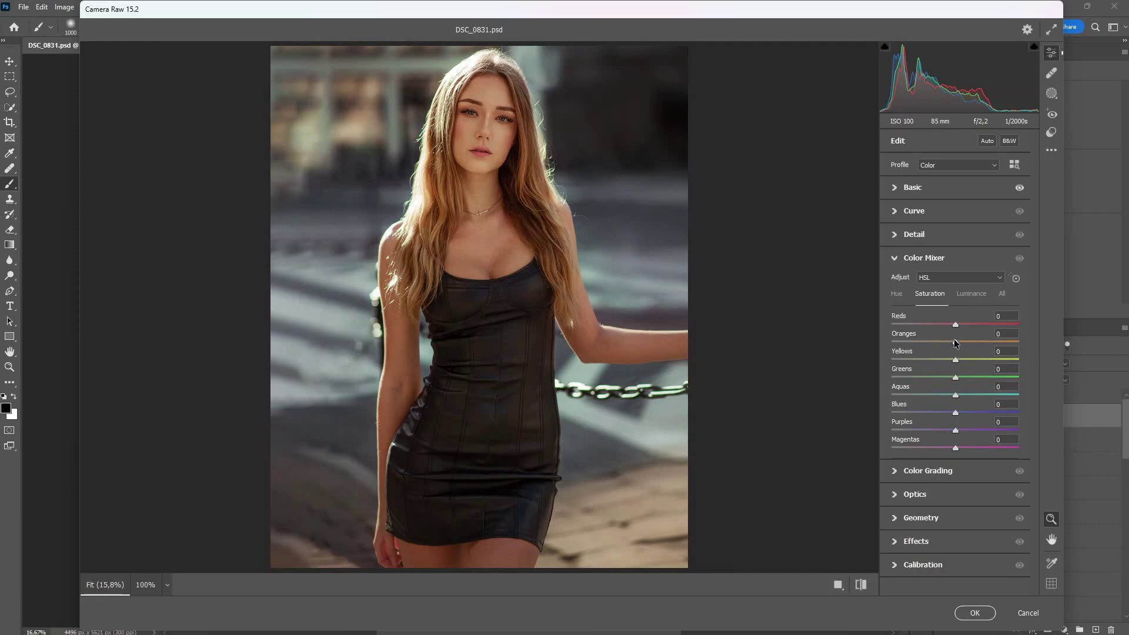
{"action": "mouse_move", "coordinate": [955, 345]}
{"action": "left_mouse_down"}
{"action": "mouse_move", "coordinate": [975, 347]}
{"action": "mouse_move", "coordinate": [963, 360]}
{"action": "left_mouse_up"}
{"action": "left_click", "coordinate": [897, 294]}
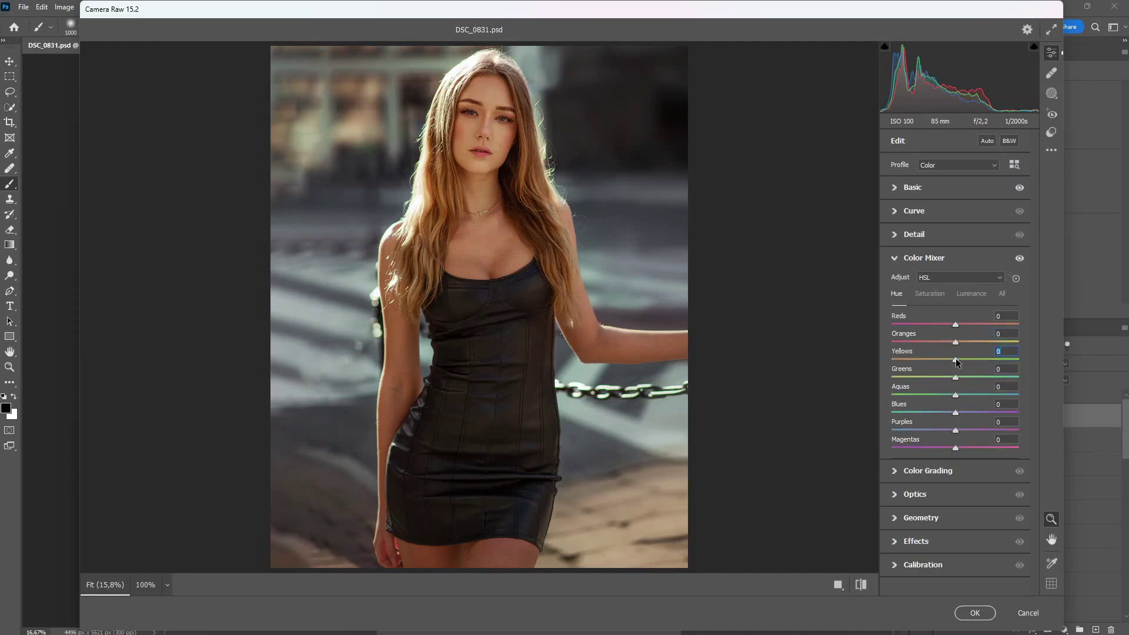
{"action": "left_click_drag", "start_coordinate": [955, 360], "coordinate": [961, 358]}
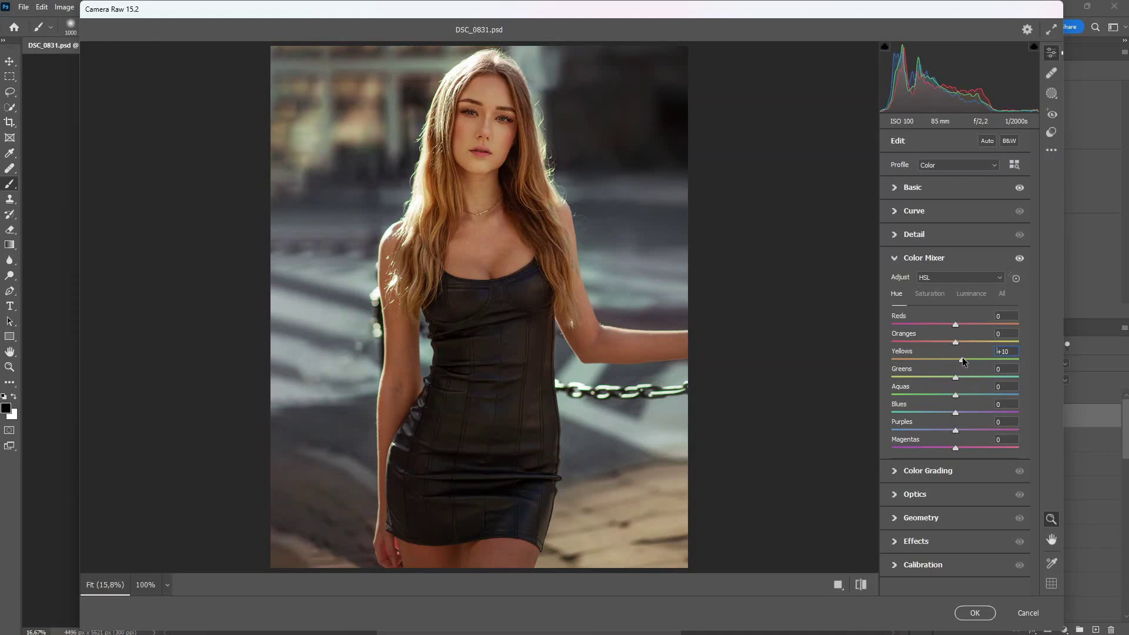